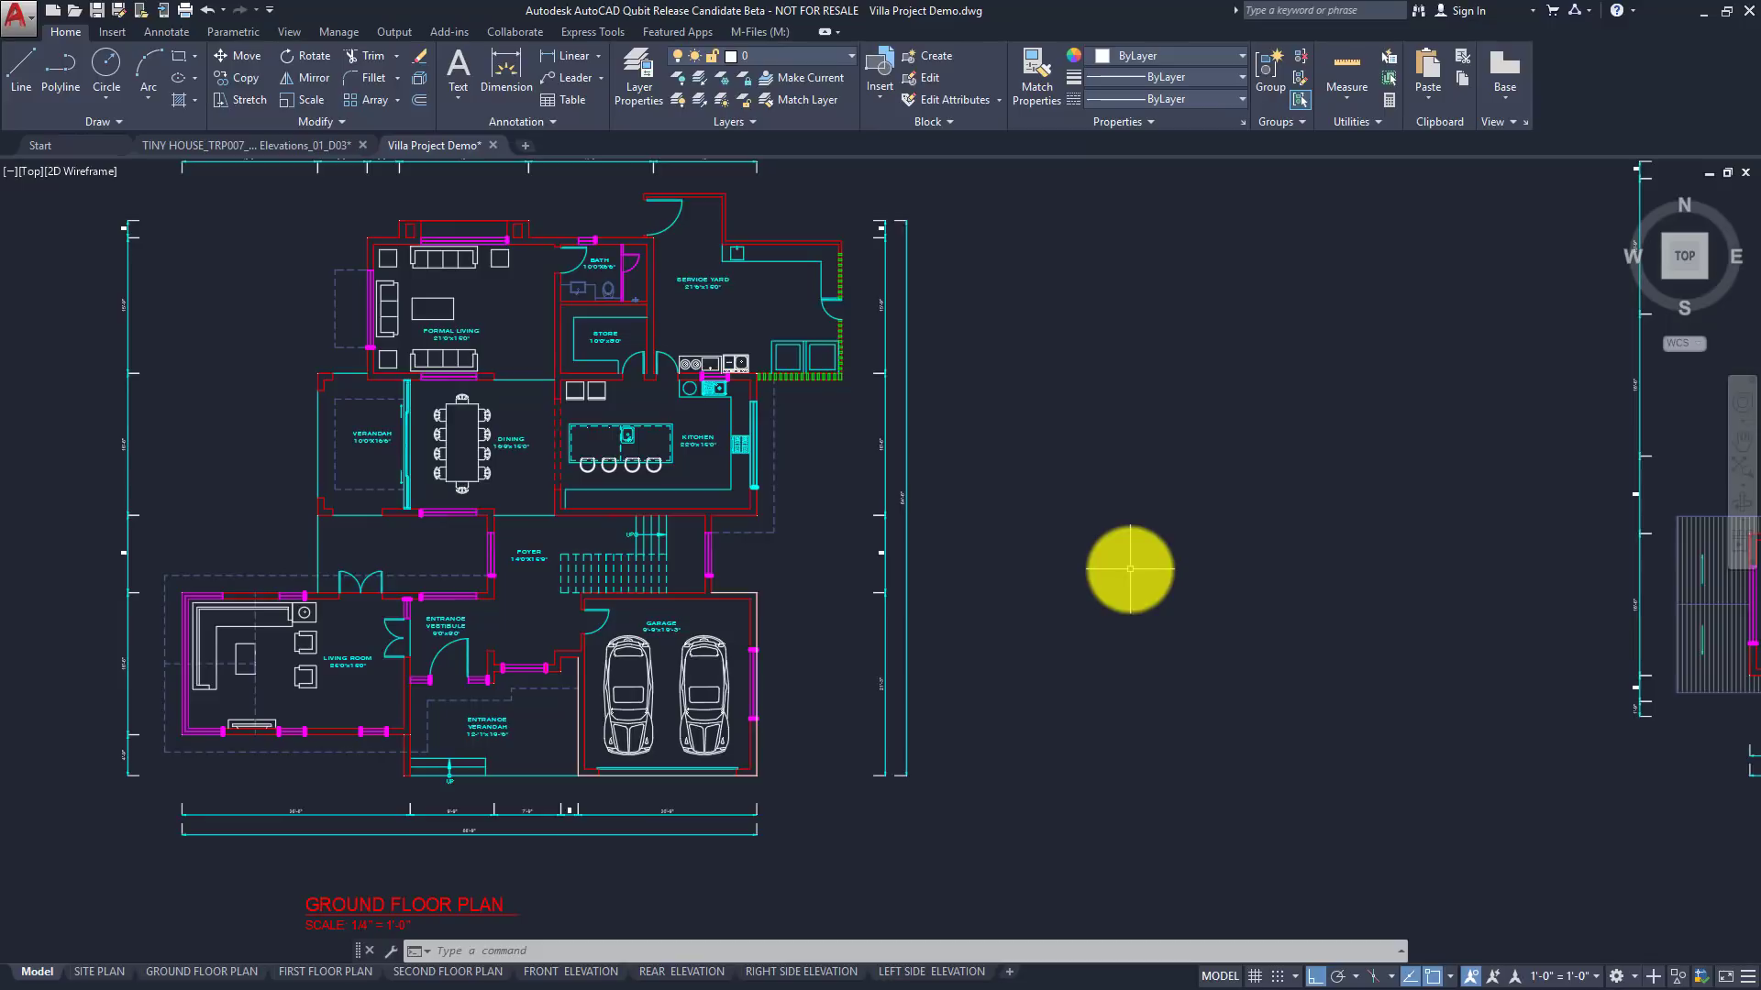
click(449, 70)
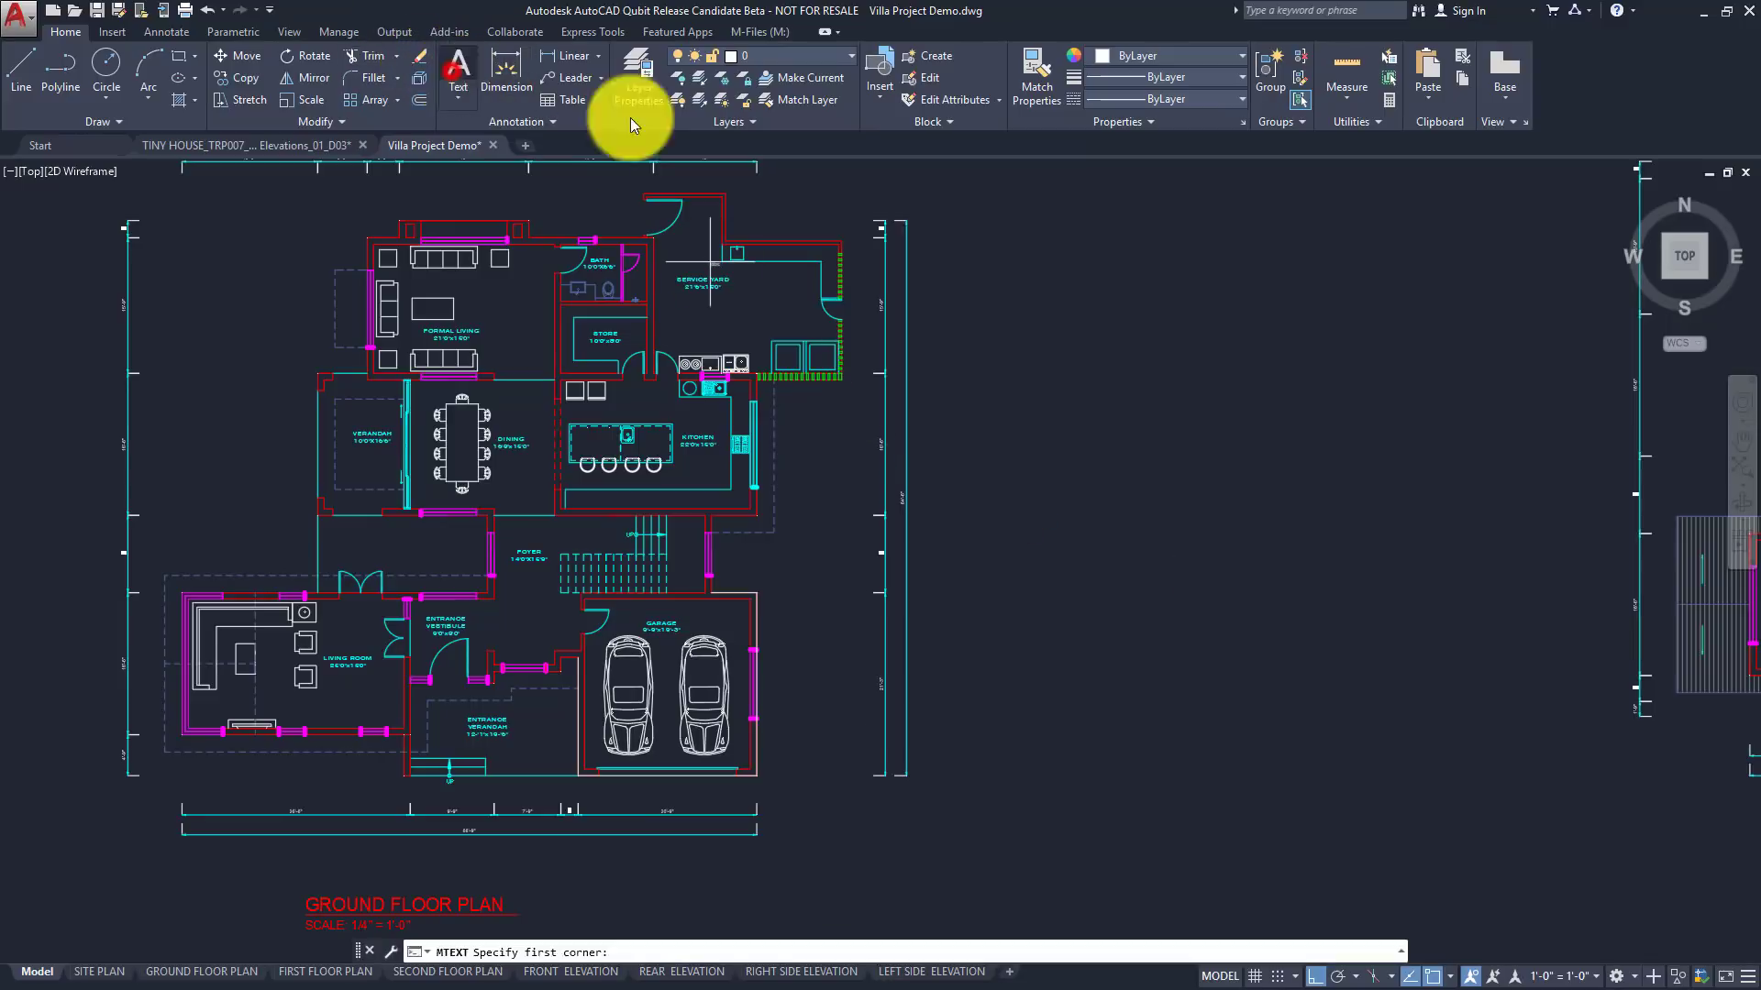
click(1011, 224)
click(1163, 290)
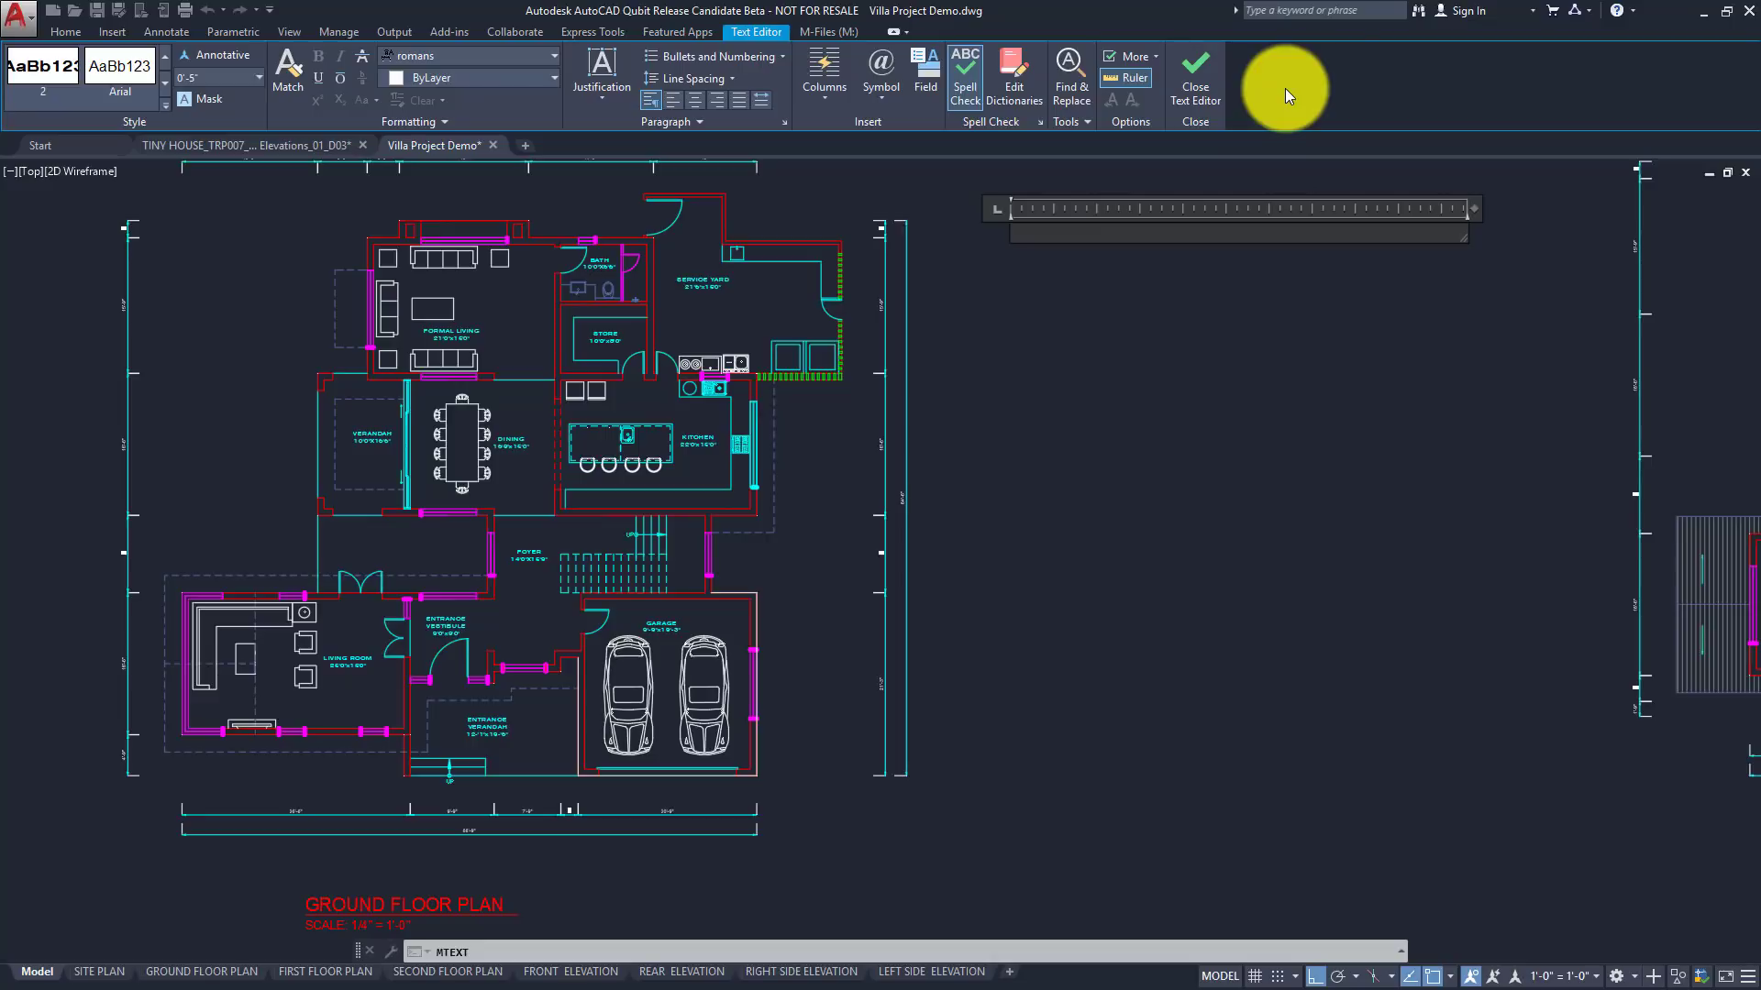
click(1144, 449)
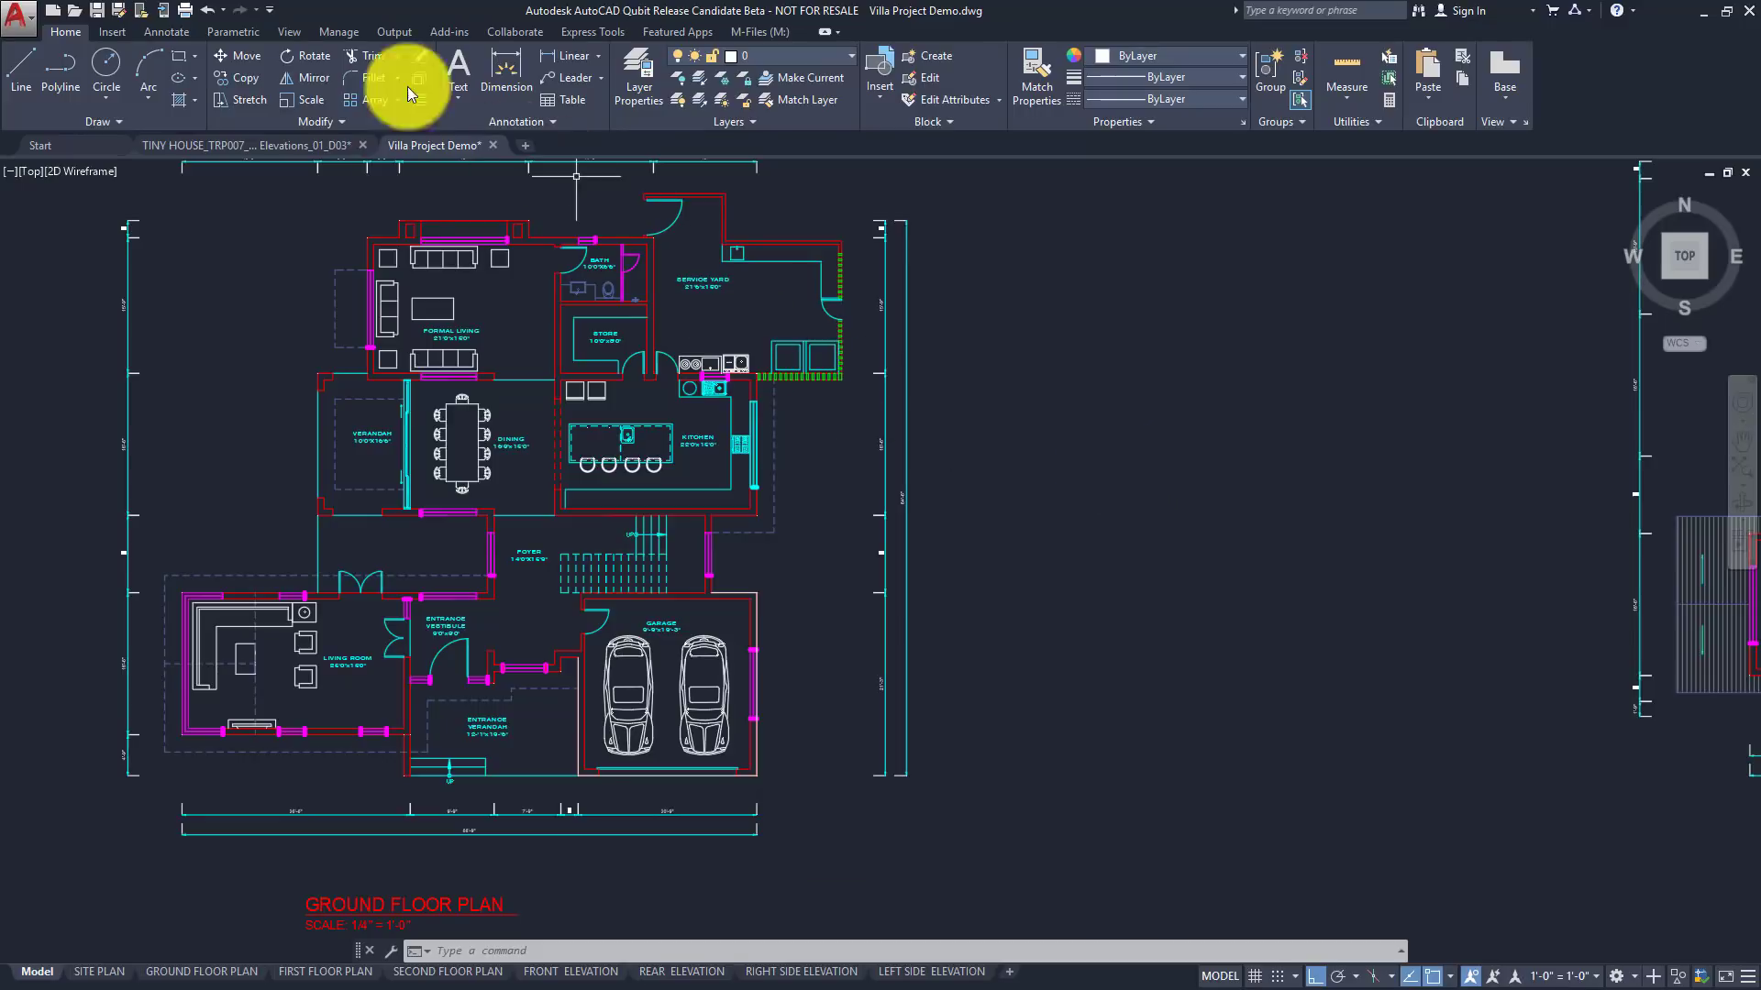
Show the Blocks palette and leave it floating in the empty space beside the ground floor plan
click(287, 32)
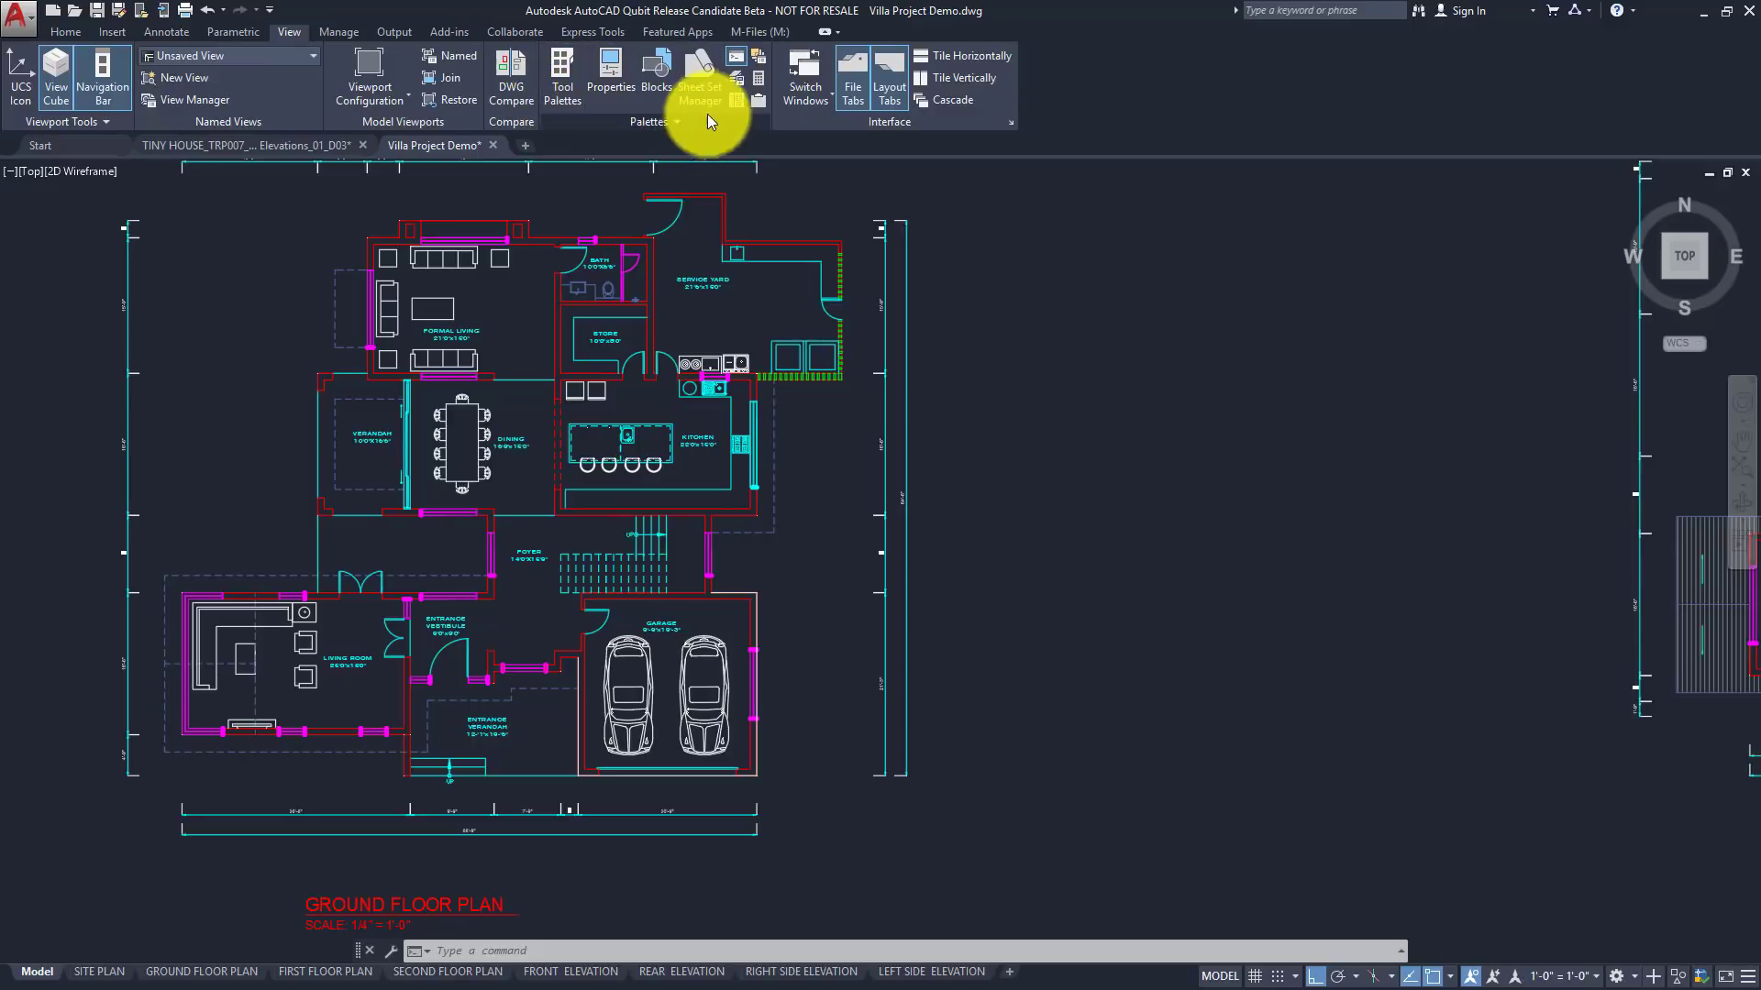
click(662, 74)
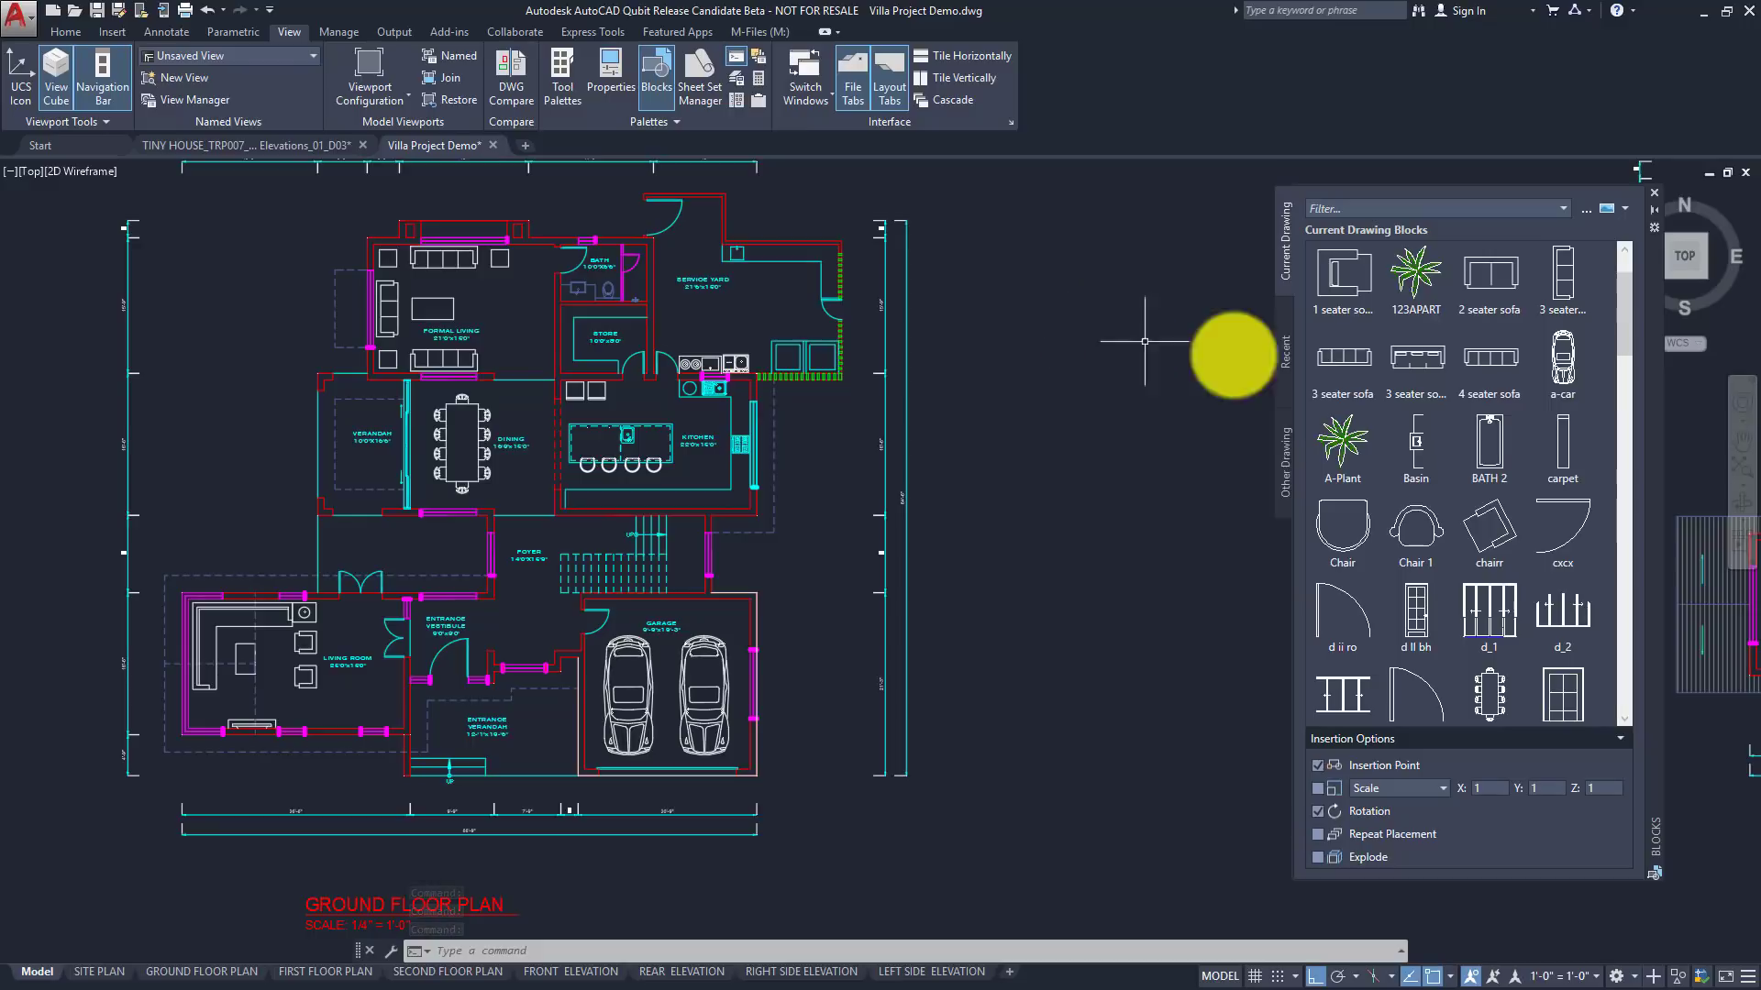
drag(1654, 367, 1728, 374)
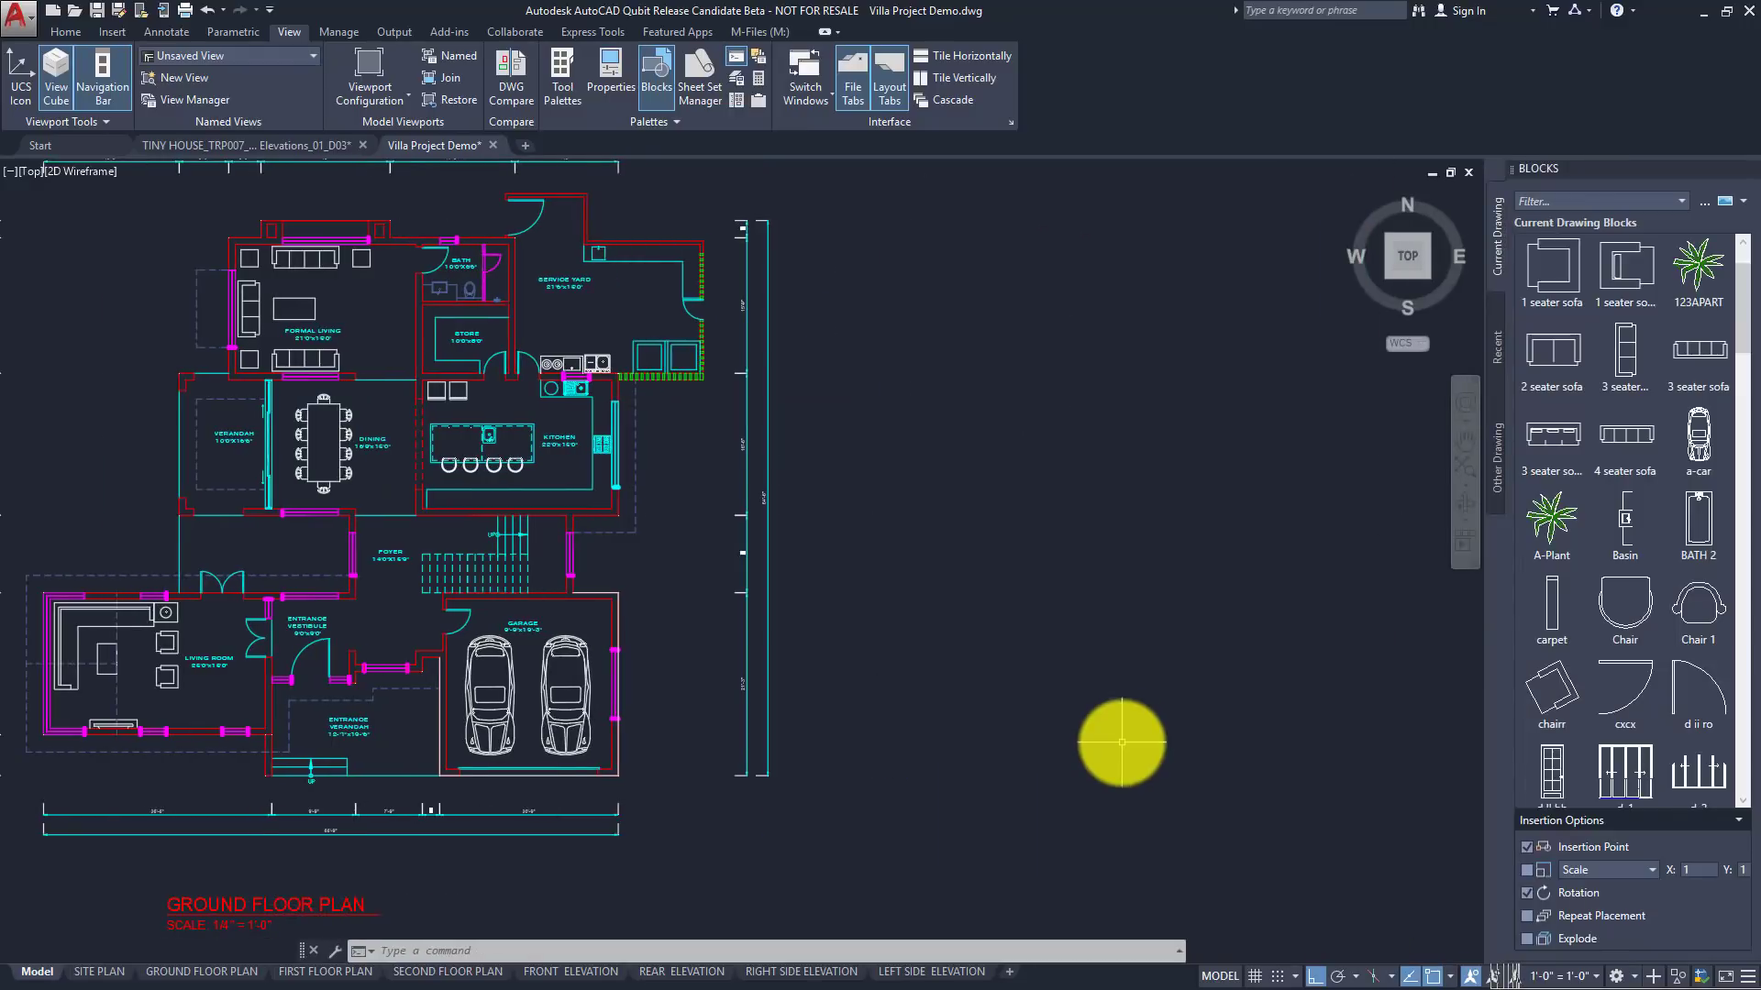
drag(1645, 167, 1376, 227)
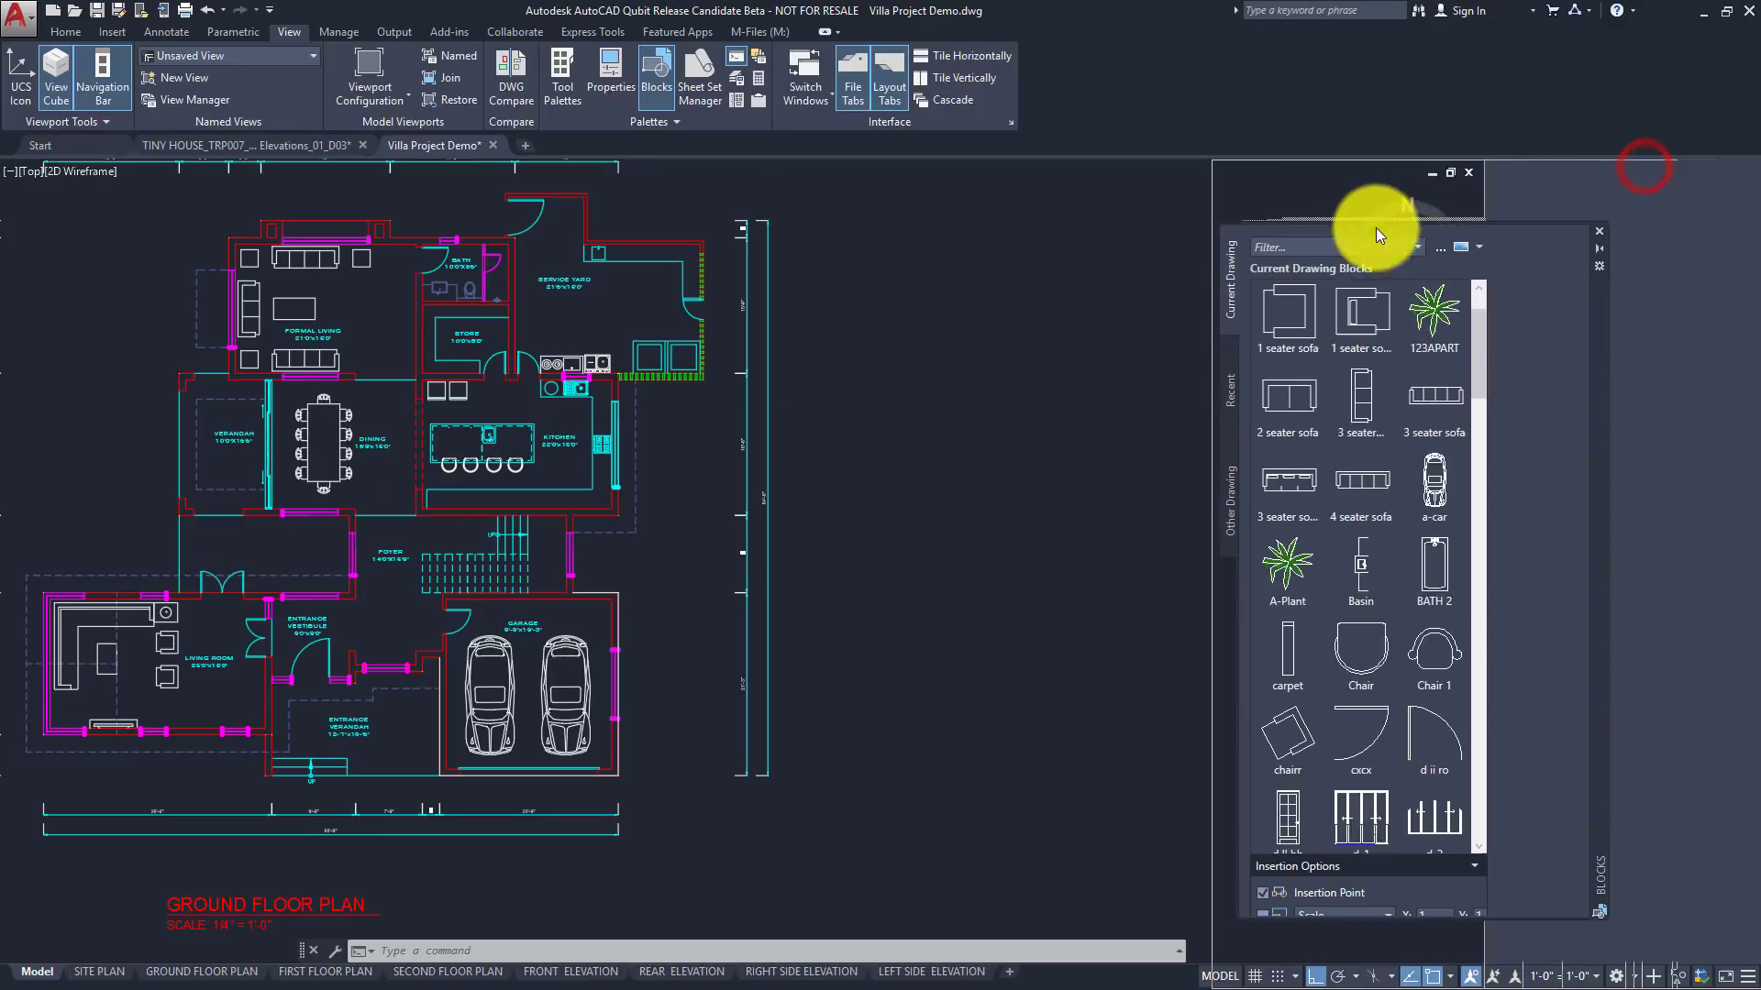
click(1600, 267)
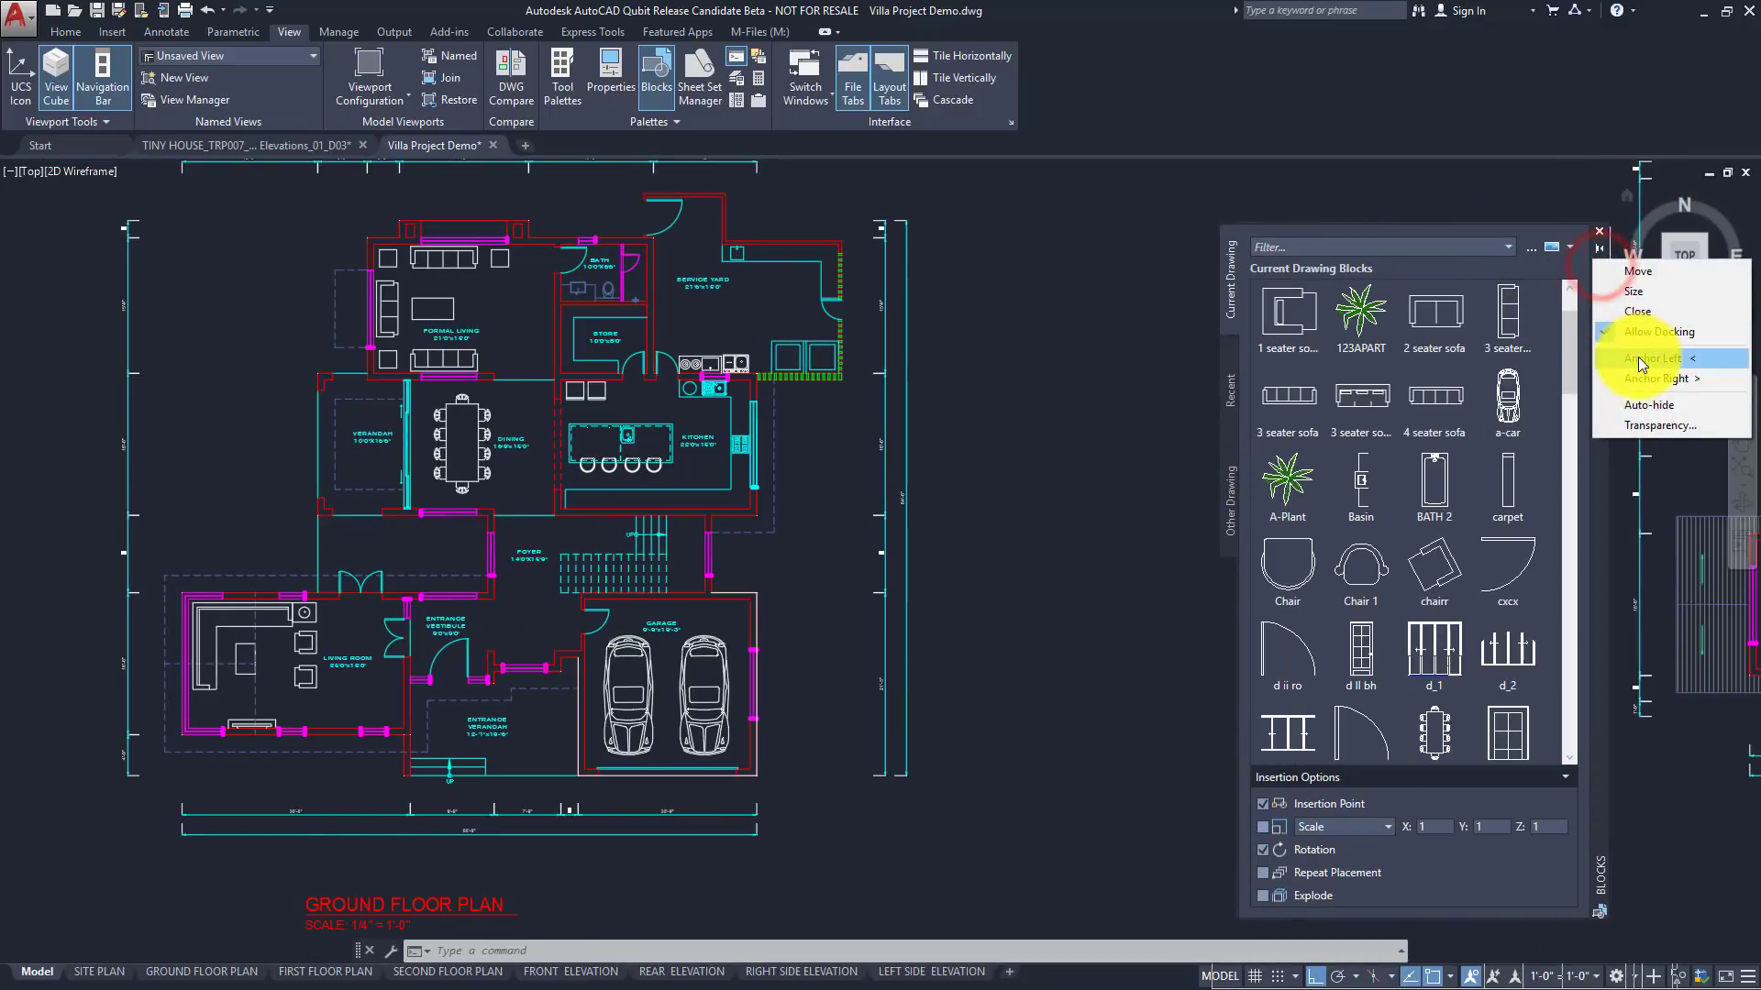
click(1585, 570)
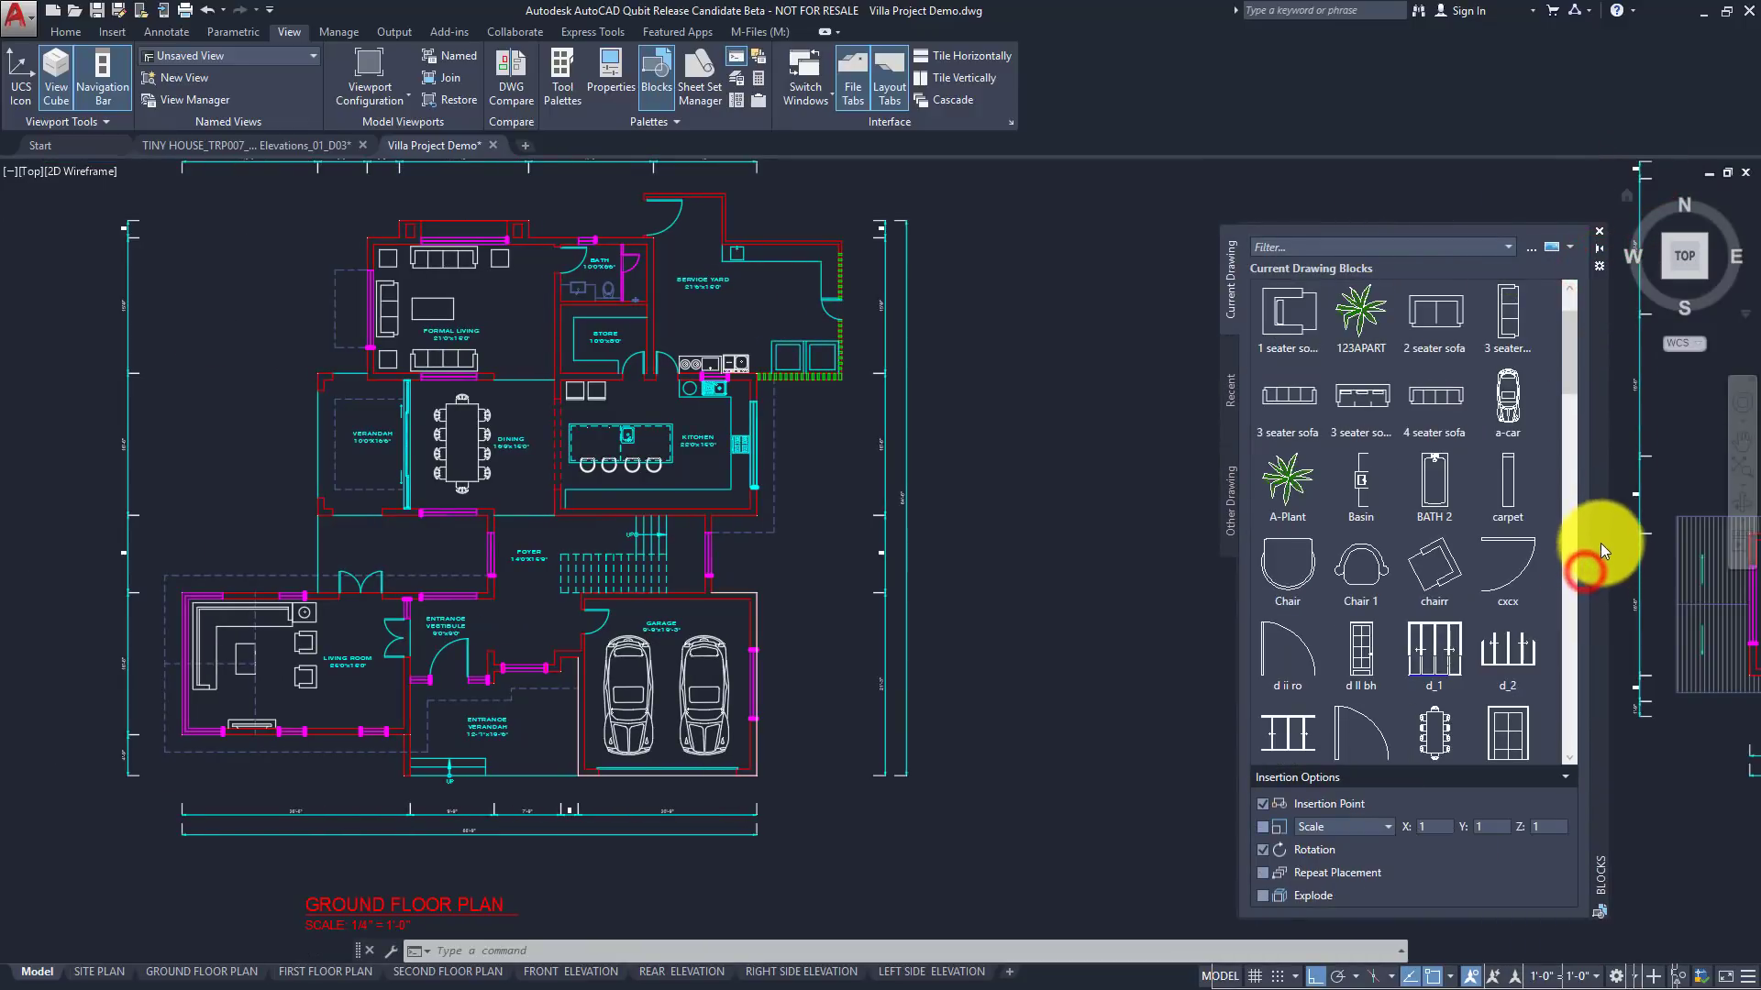
drag(1594, 537, 1632, 477)
click(1147, 533)
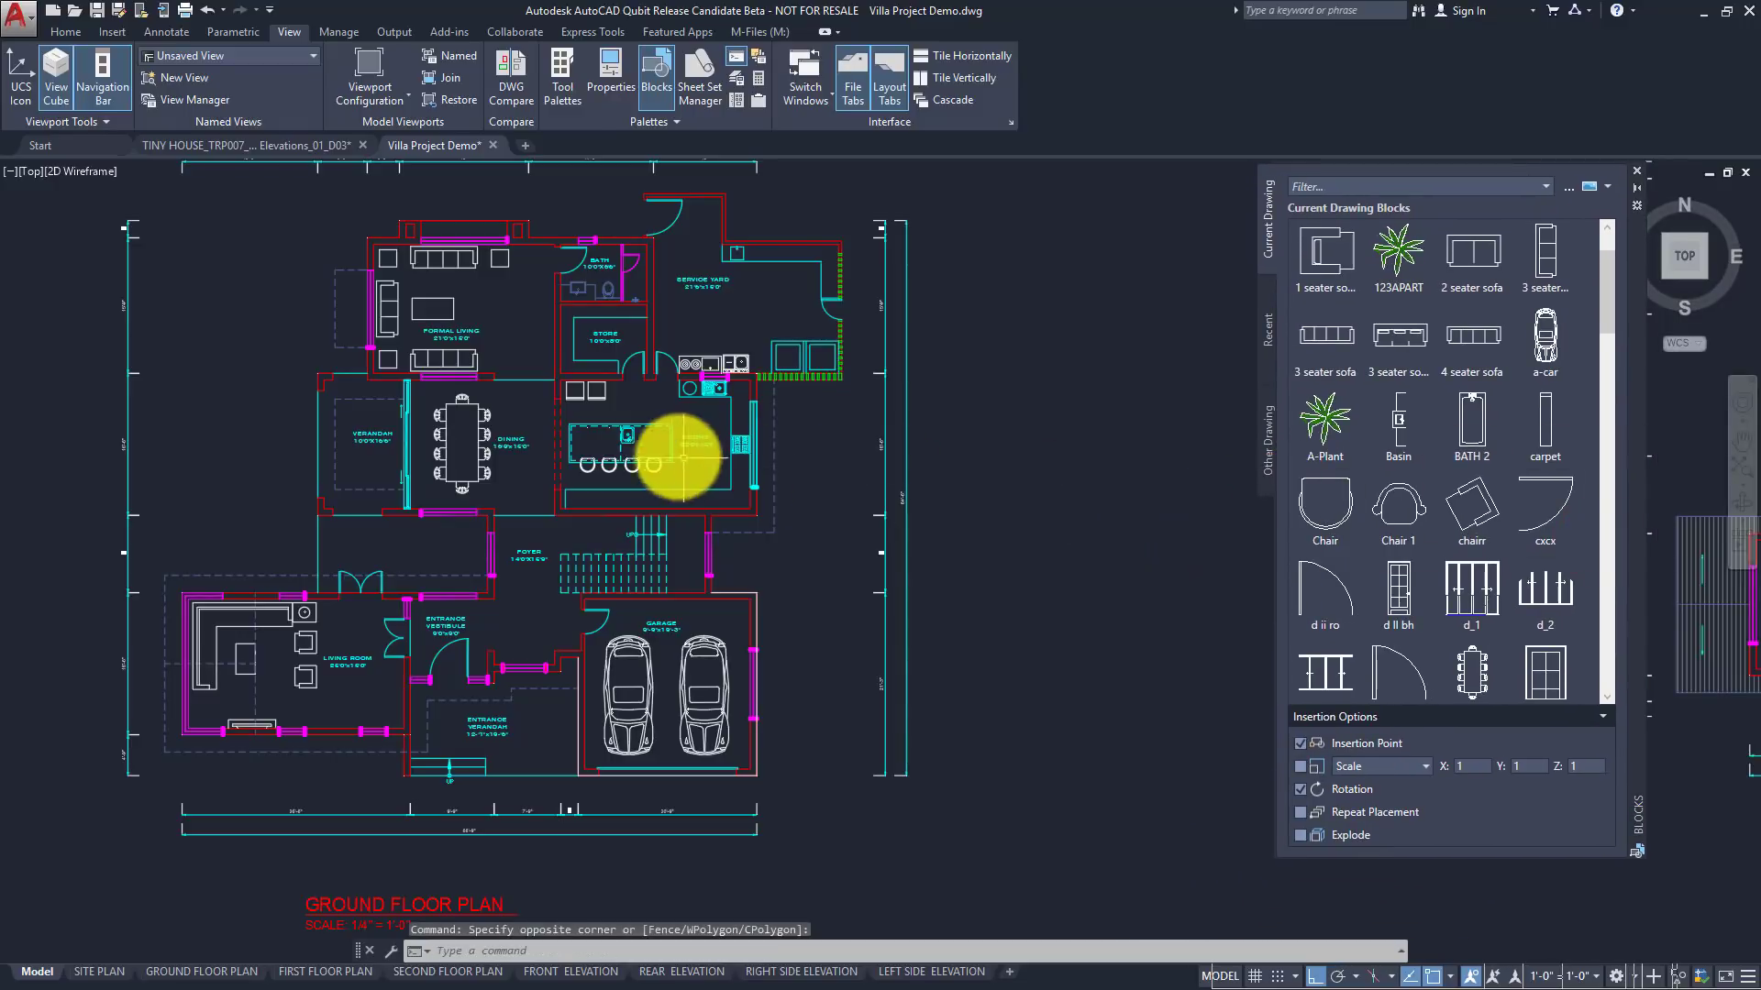
Insert two Chair blocks with Repeat Placement enabled, rotated to face the upper edge of the kitchen island opposite the first two existing chairs
scroll(642, 440, up, 8)
mouse_move(641, 443)
middle_down()
mouse_move(743, 593)
mouse_move(699, 518)
middle_up()
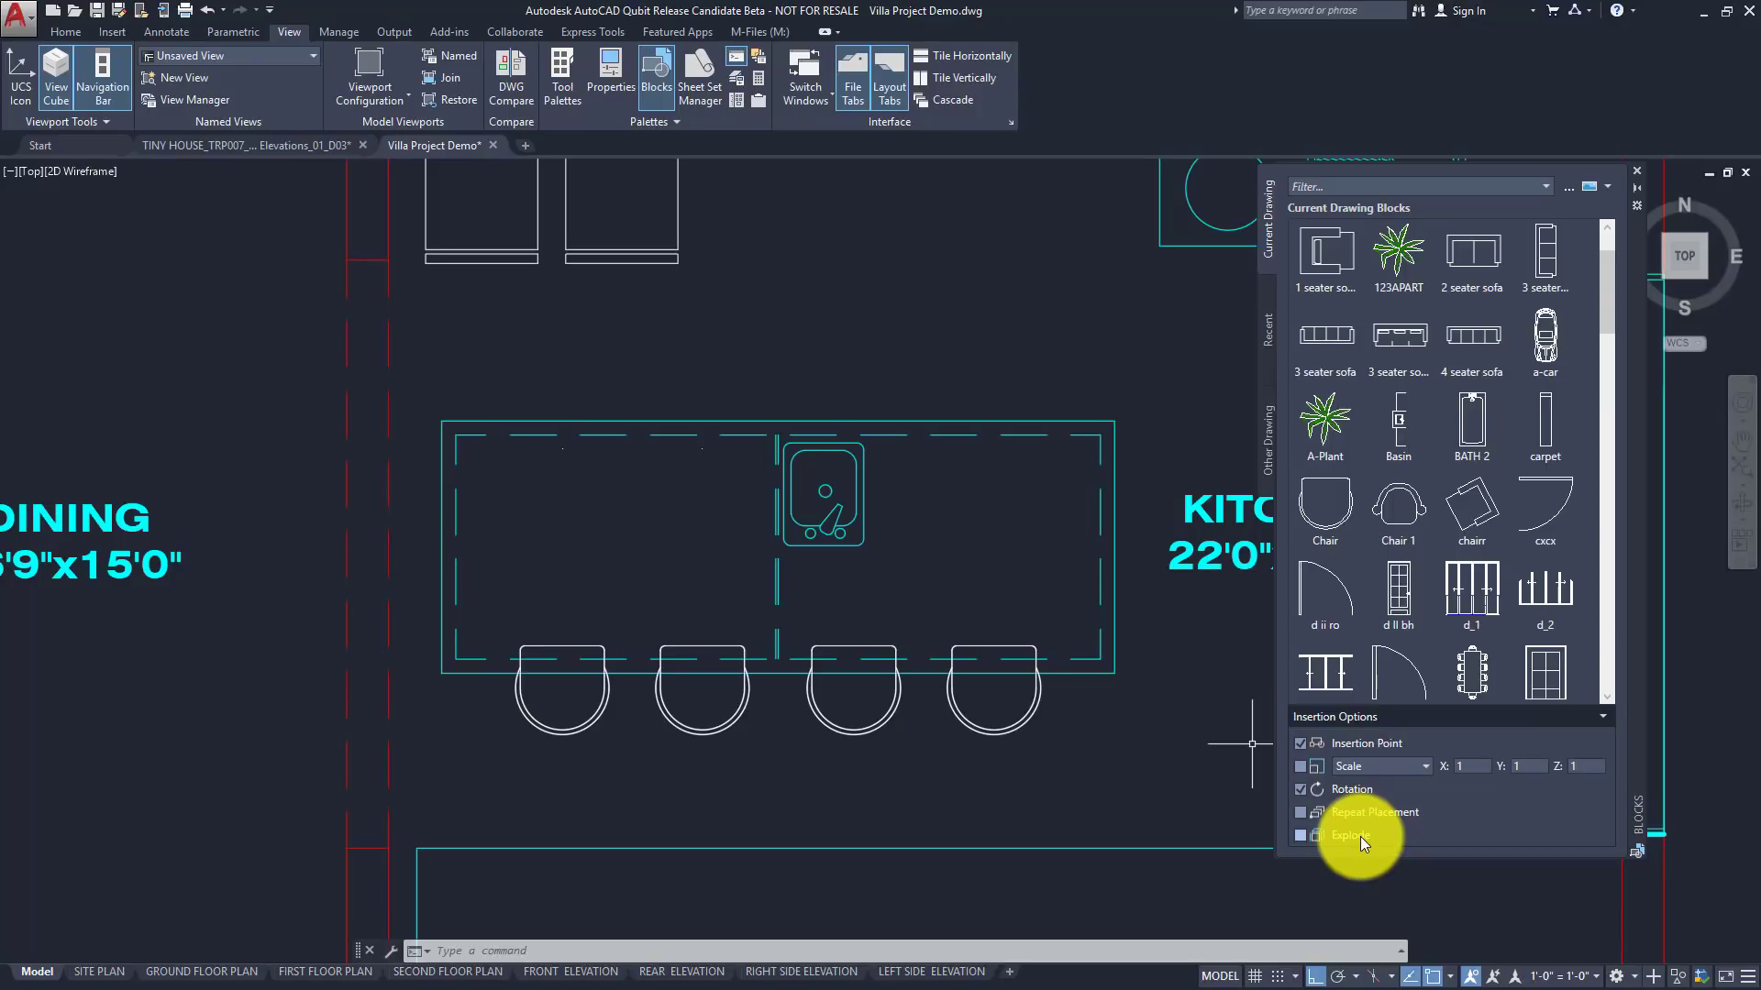
click(1355, 806)
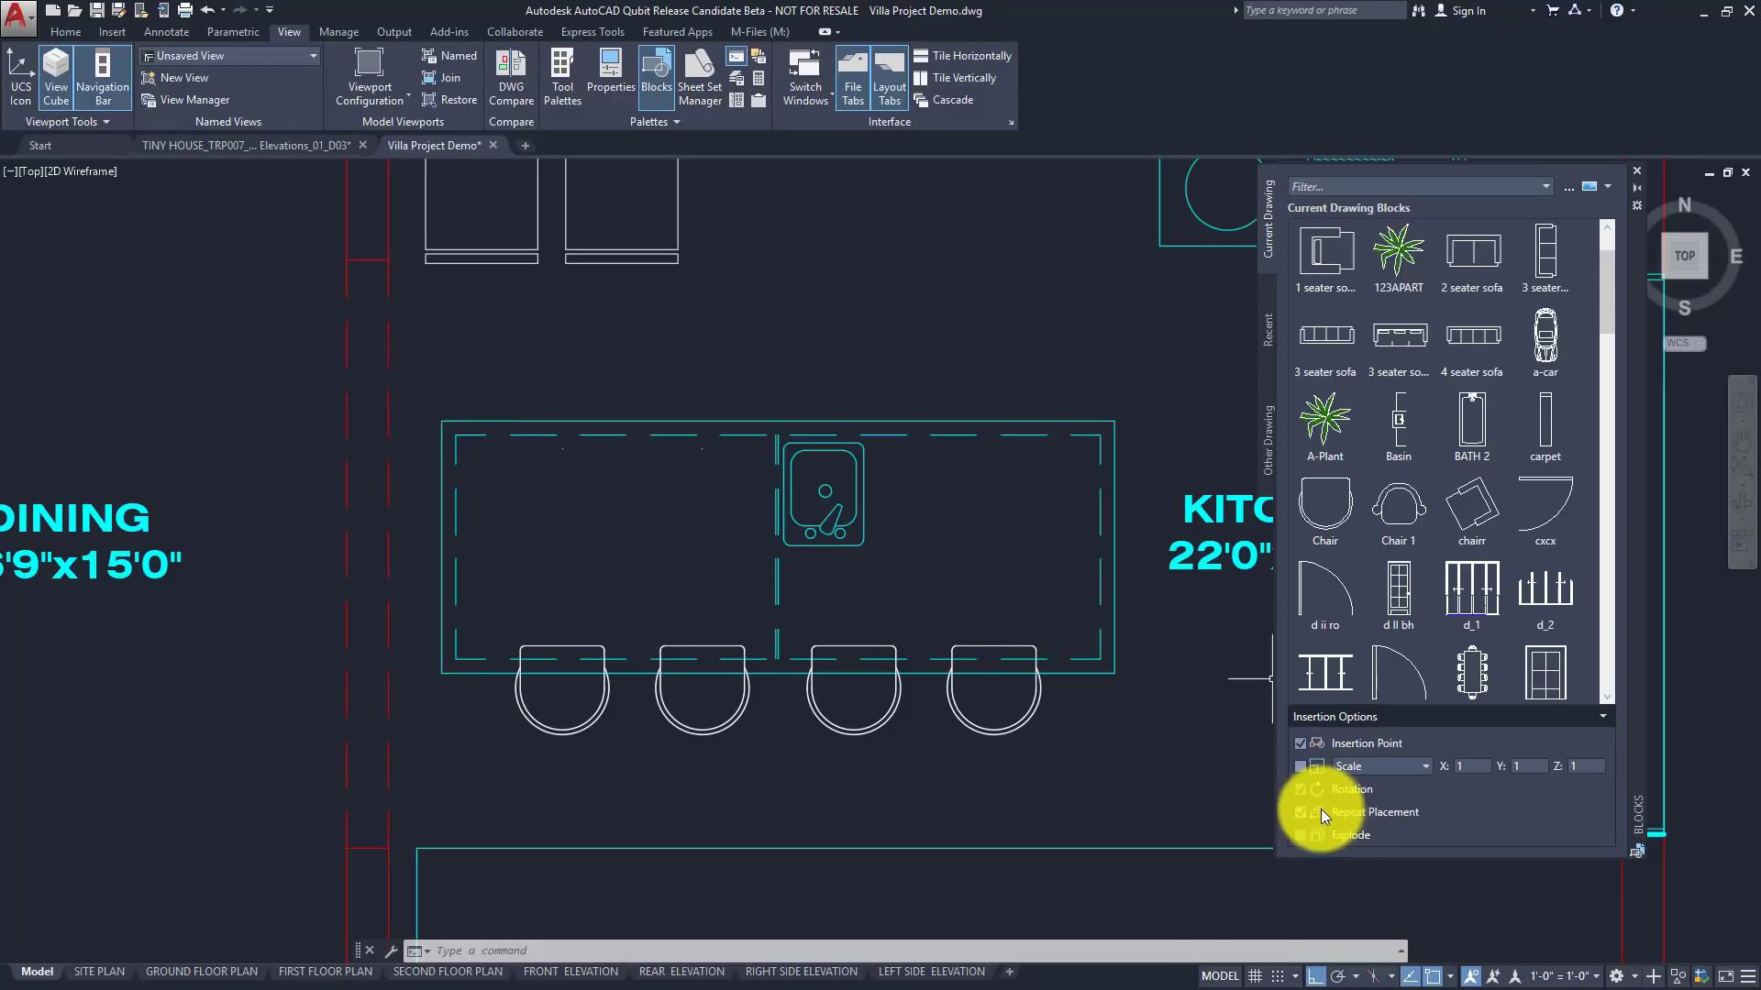
click(1319, 506)
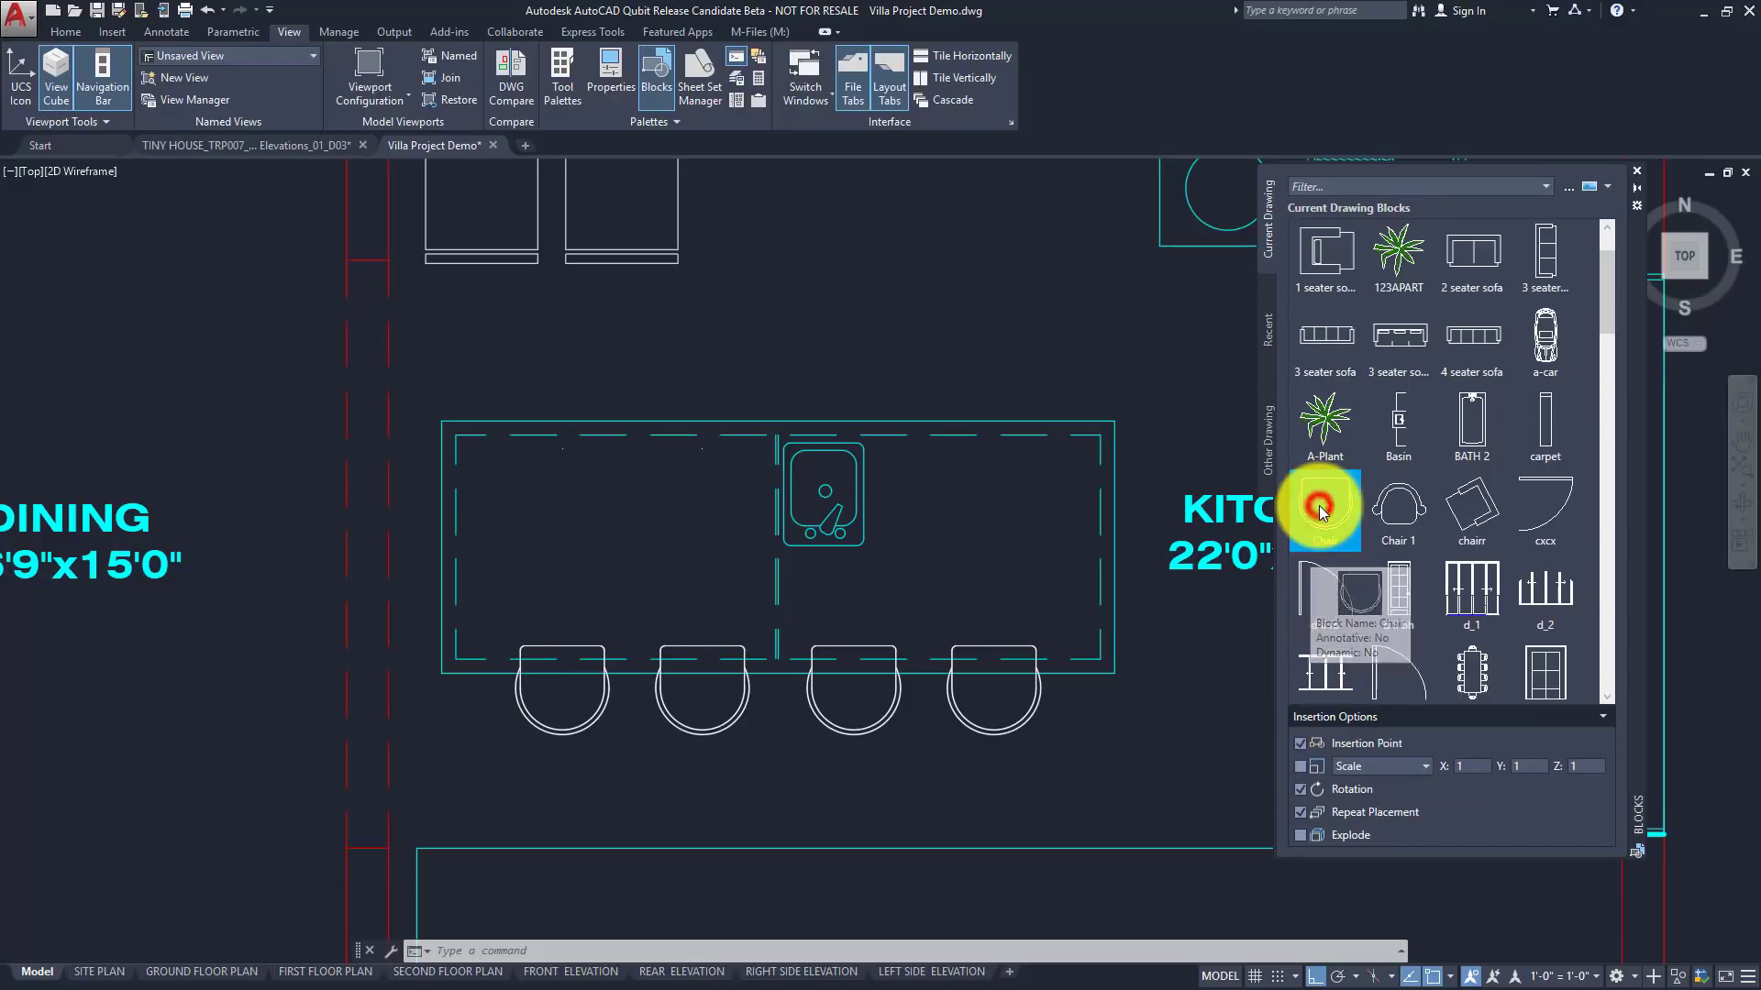
click(563, 448)
click(504, 487)
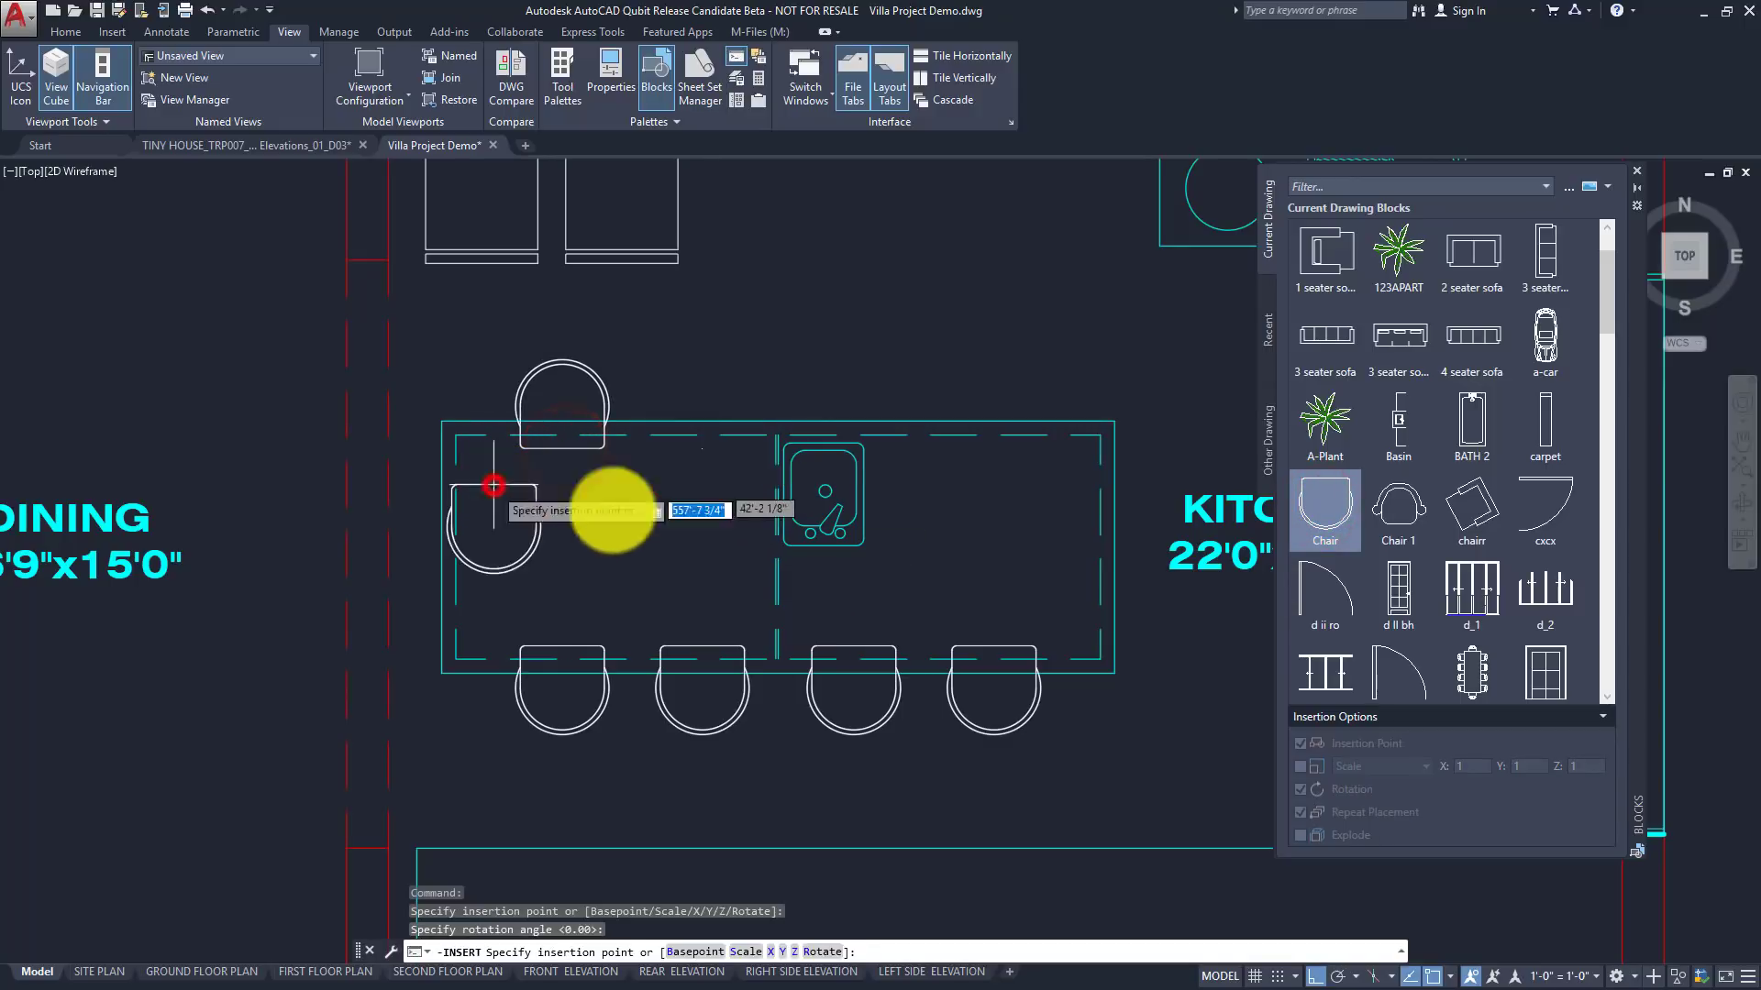
click(703, 448)
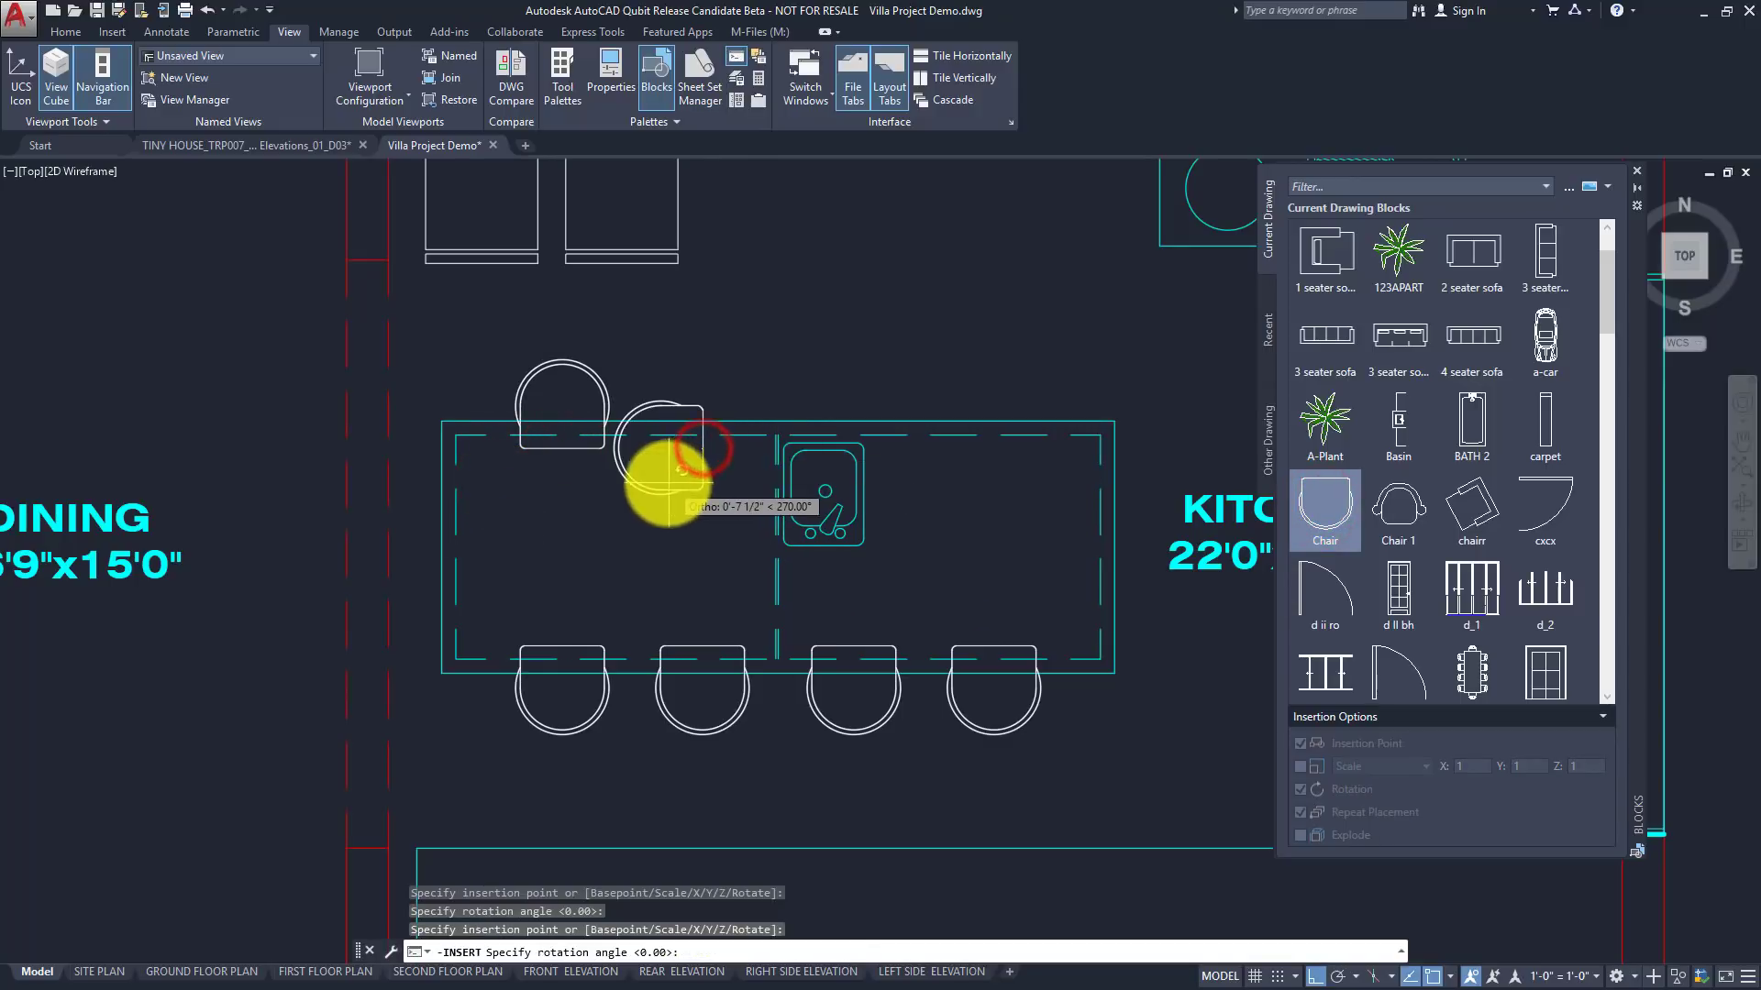
click(612, 478)
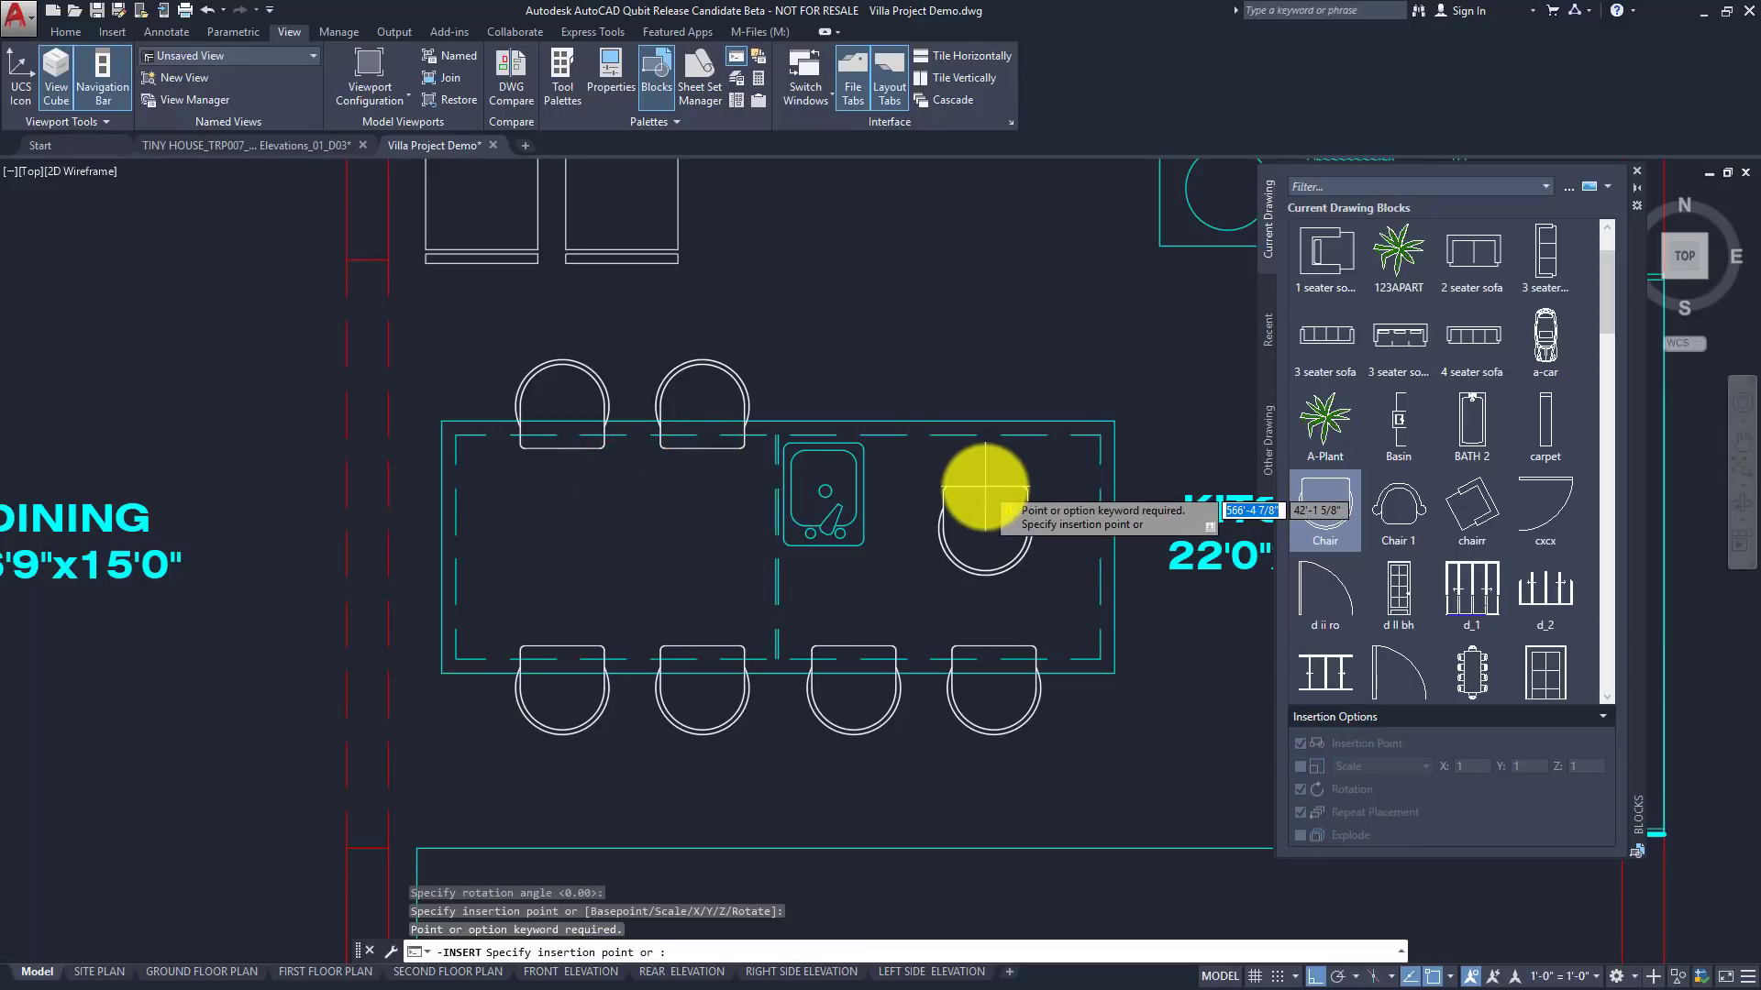
key(Escape)
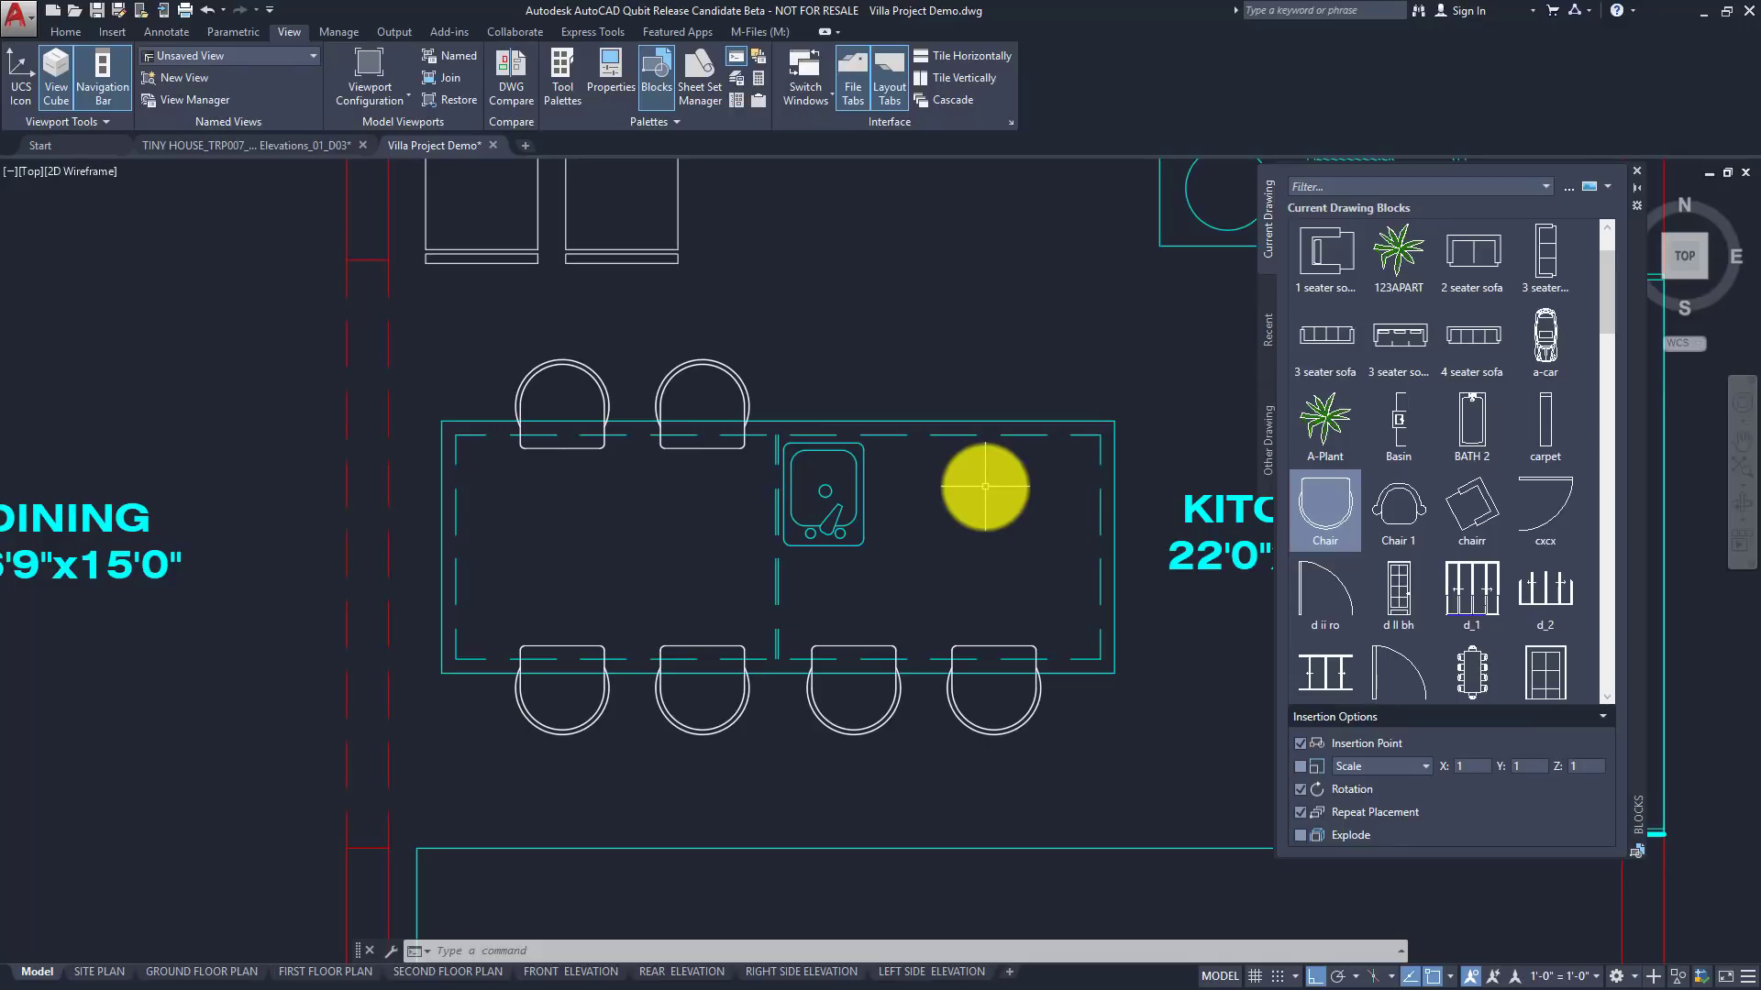
Quick-measure the dining table, the dining room and the formal living room on the ground floor plan
scroll(985, 486, down, 5)
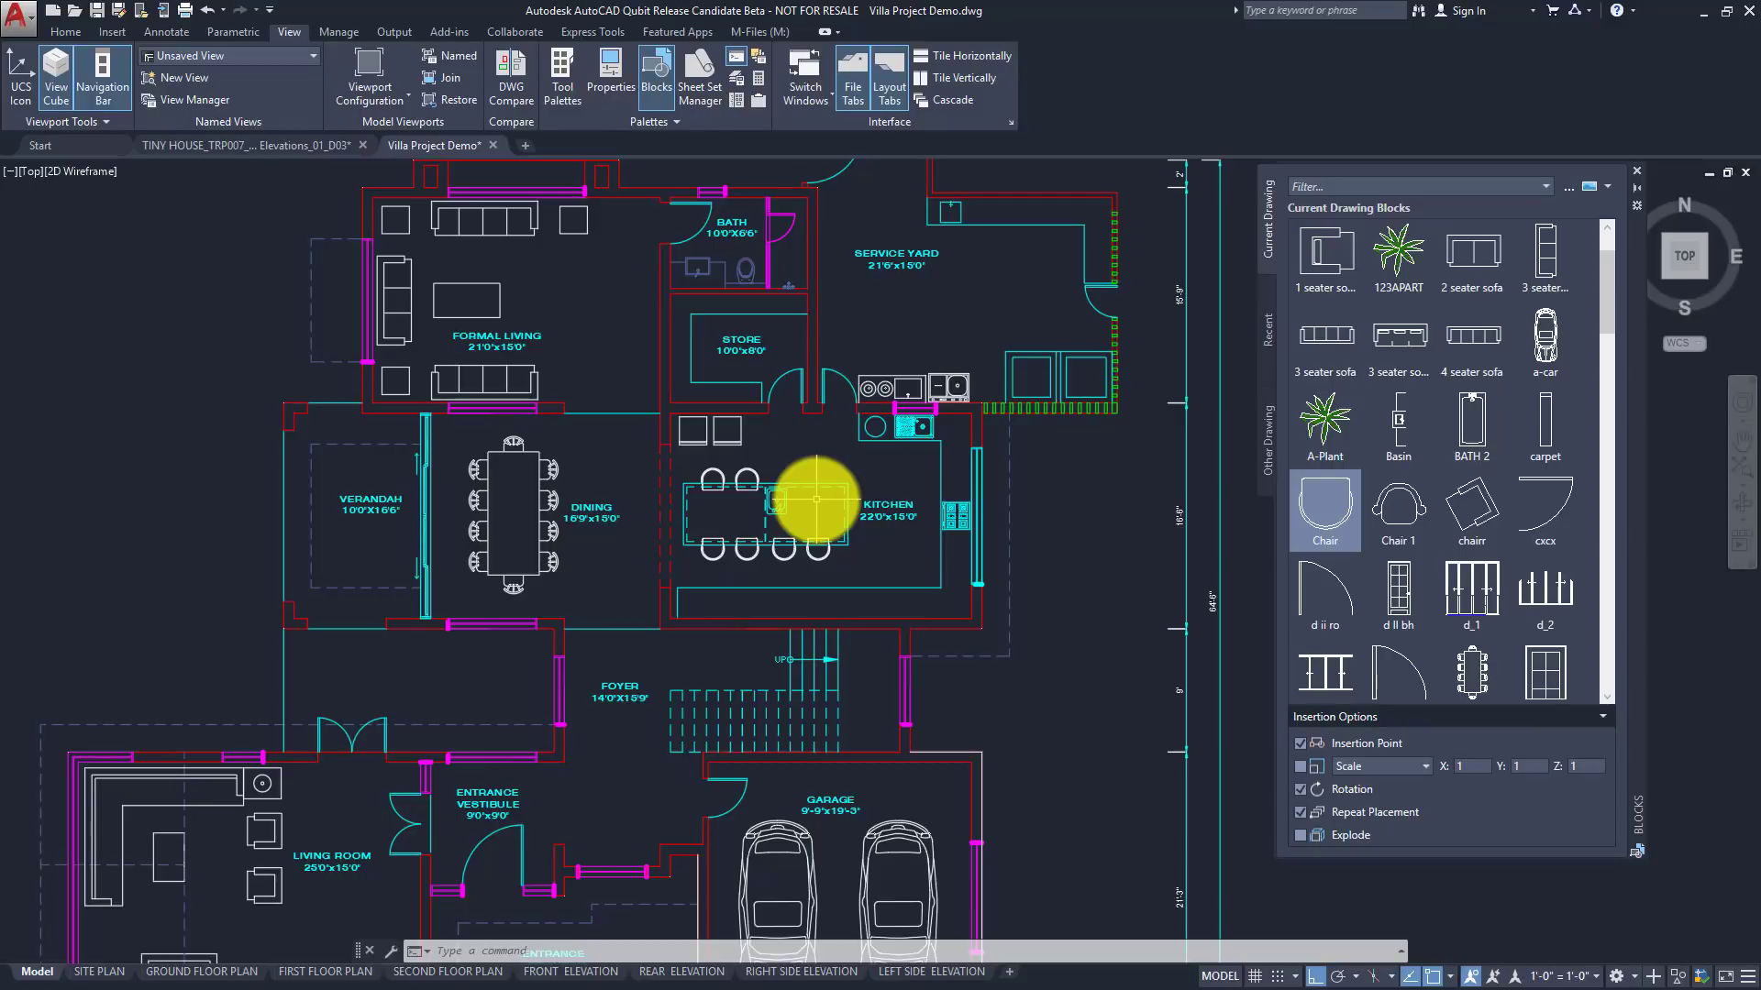
click(66, 31)
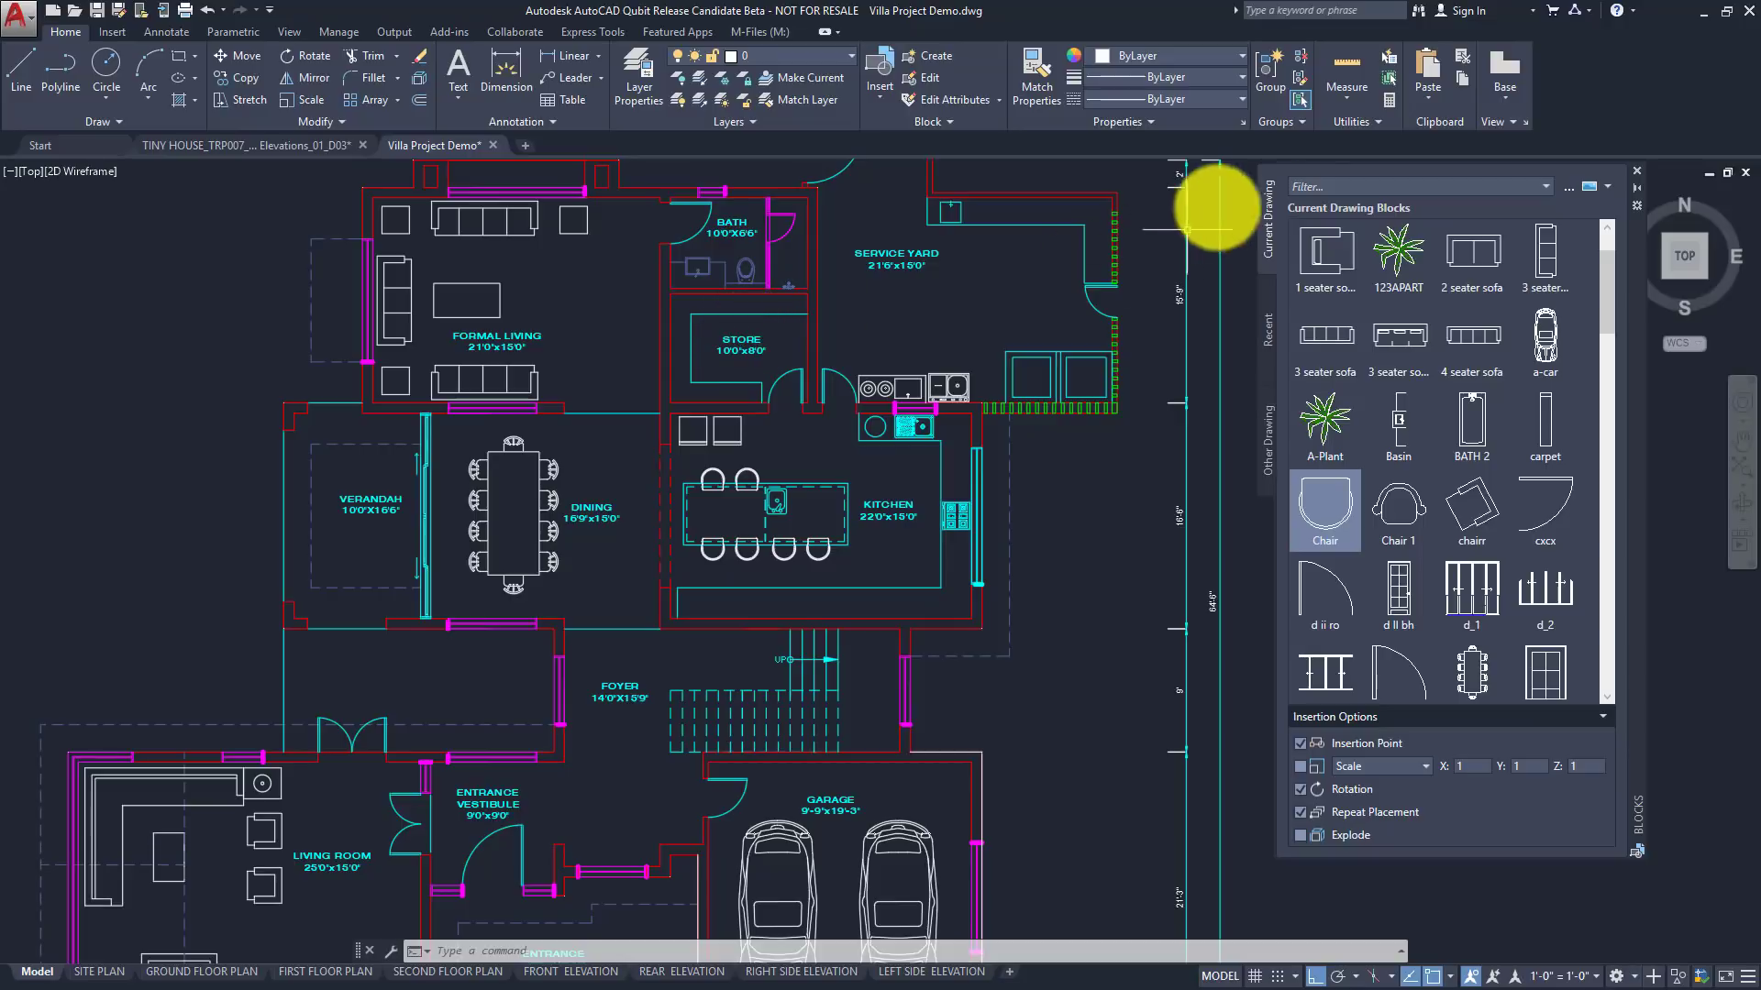
click(1349, 64)
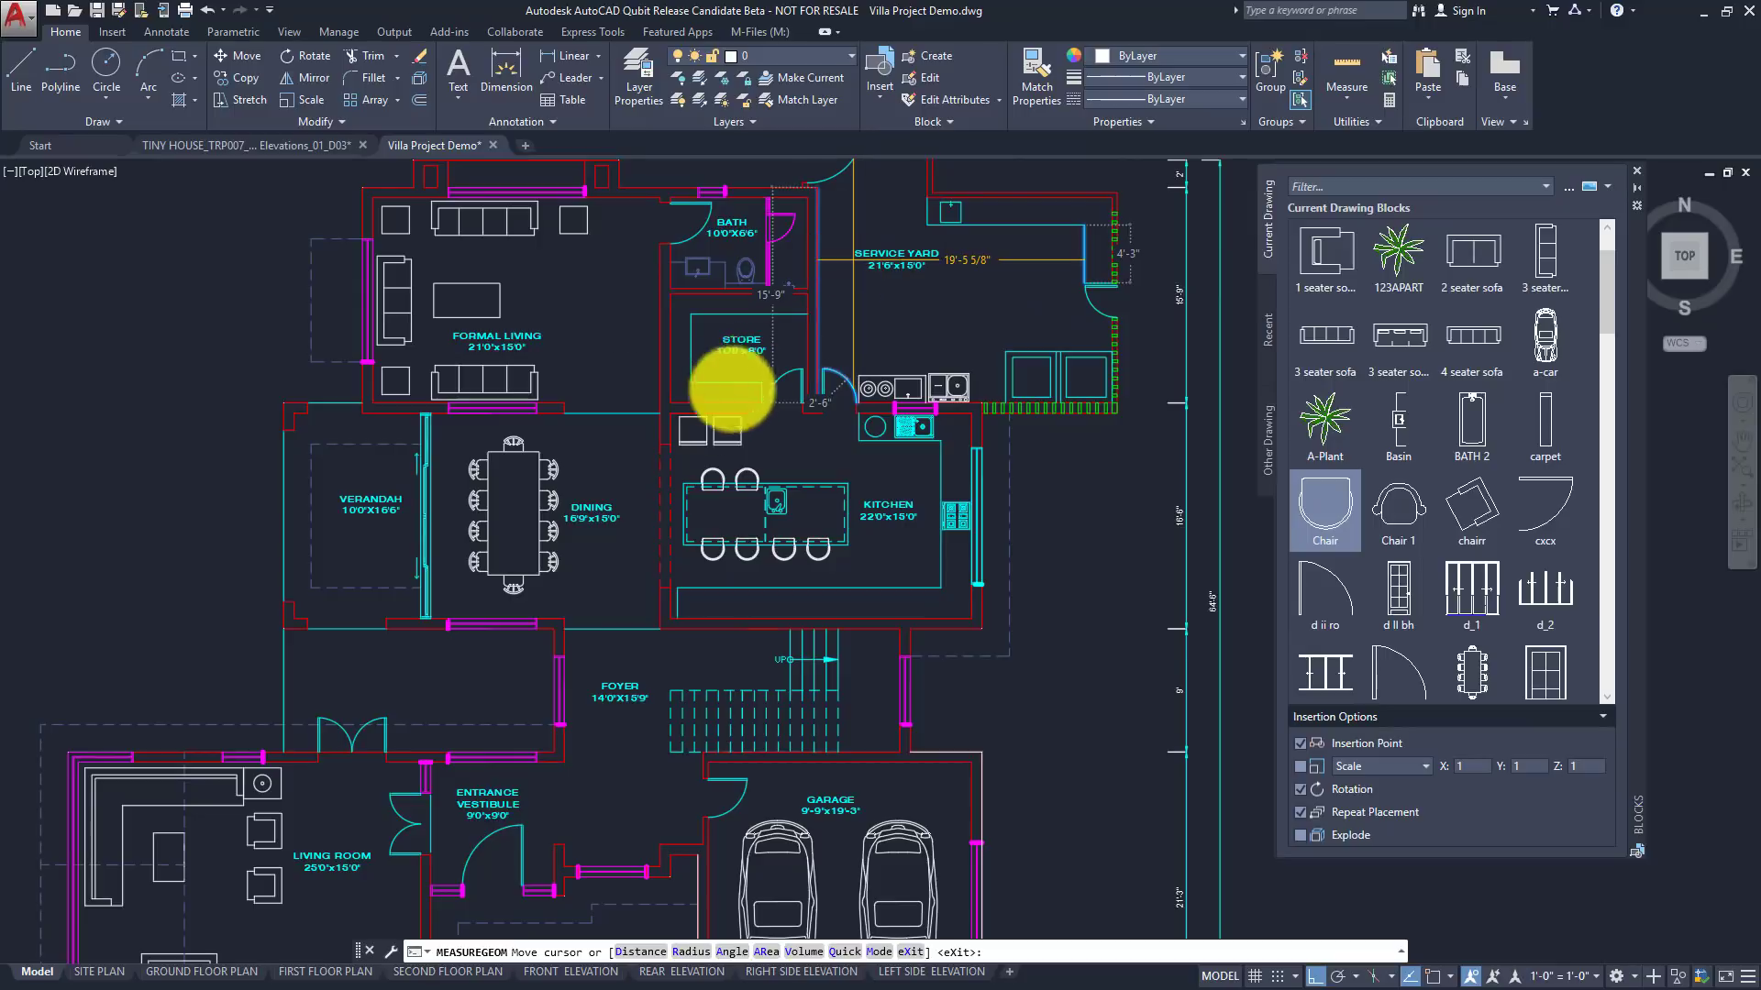
scroll(519, 512, up, 2)
scroll(519, 512, up, 4)
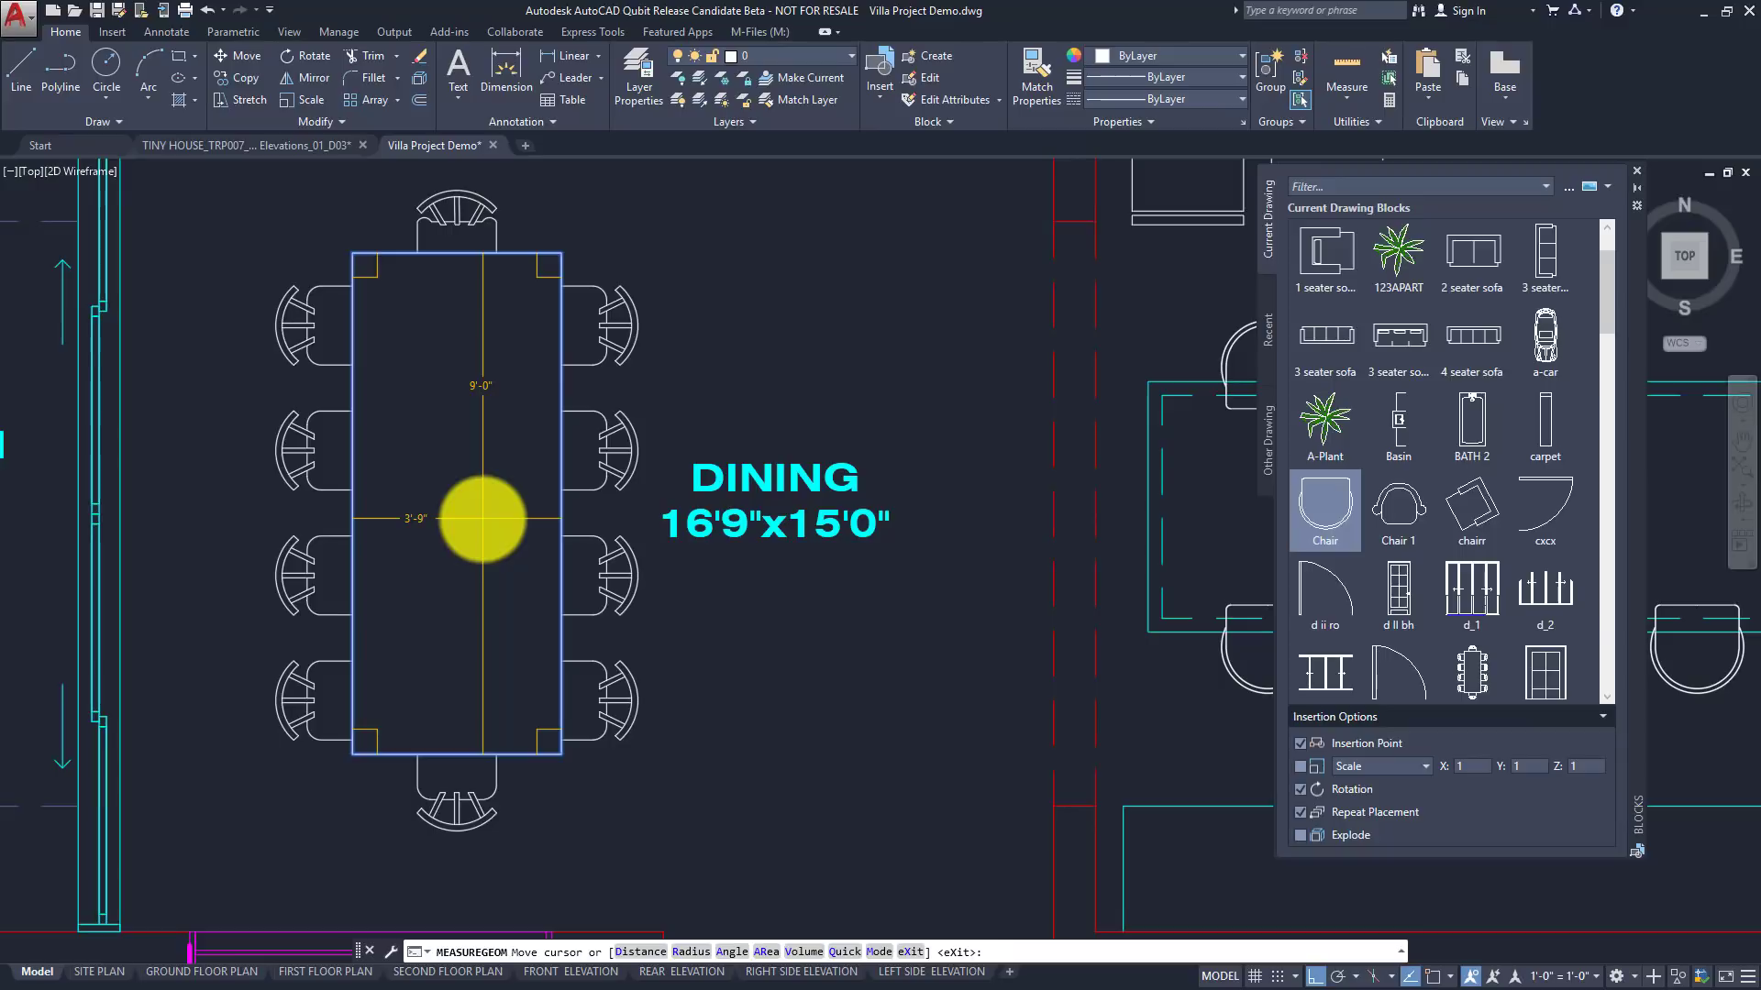
scroll(483, 520, down, 2)
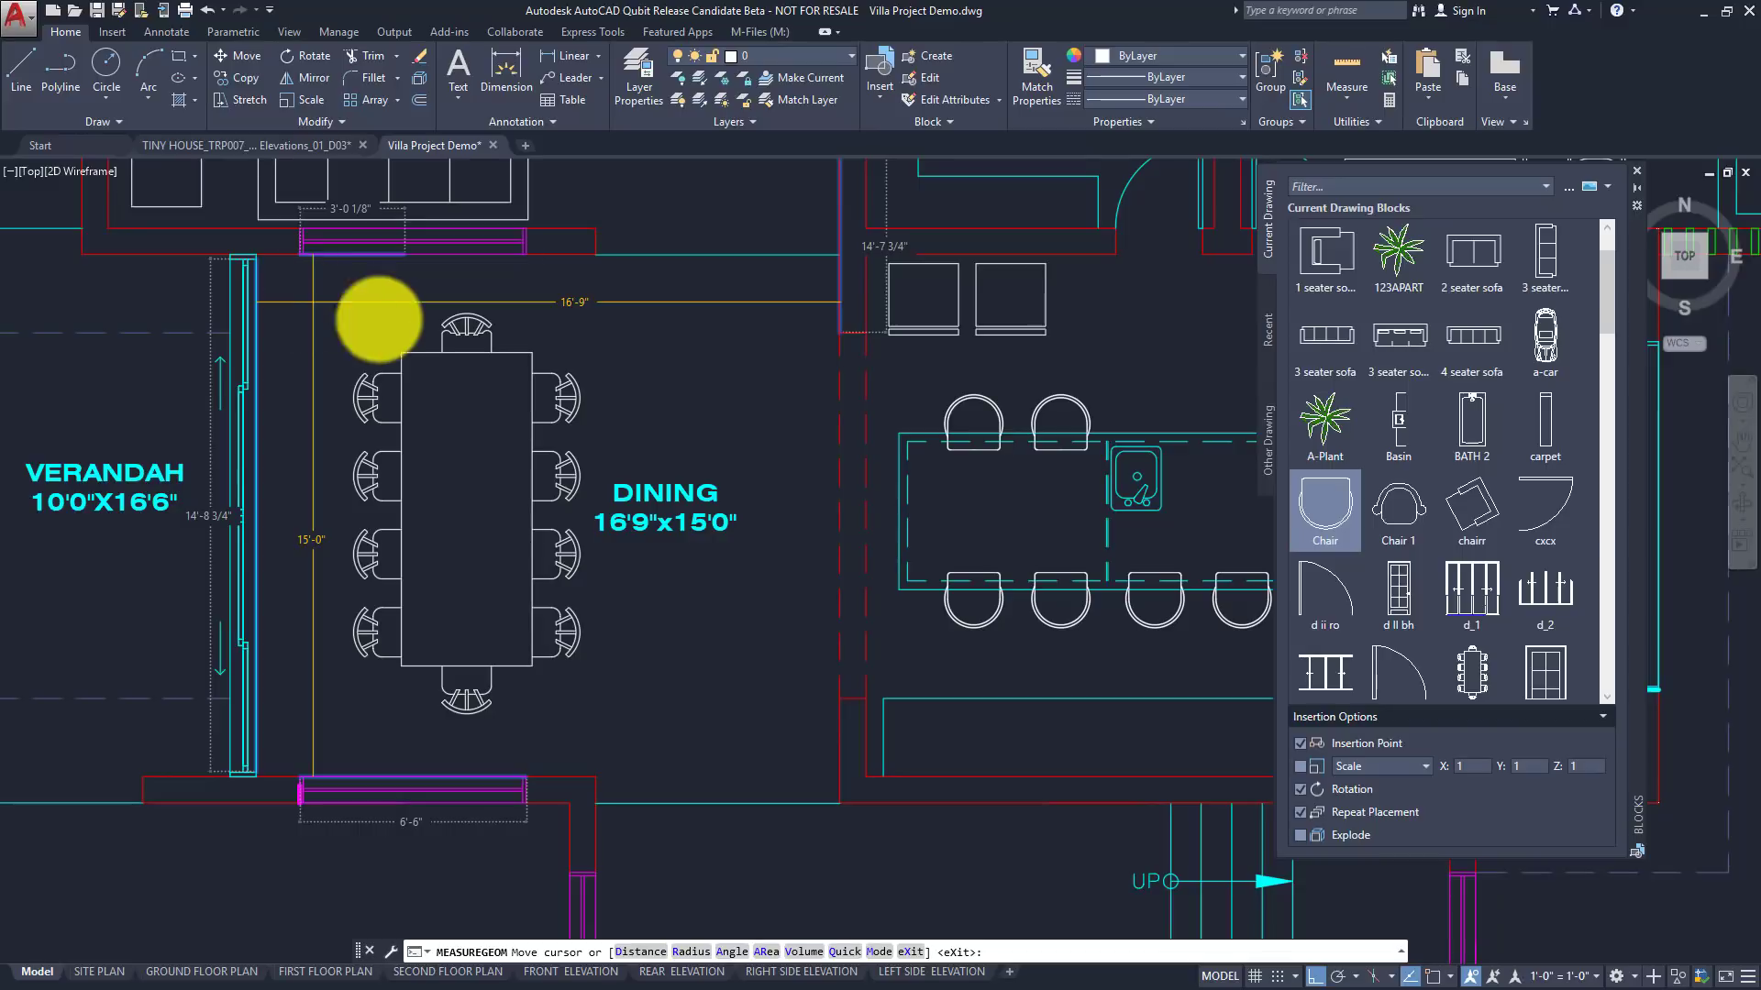
mouse_move(483, 279)
middle_down()
mouse_move(456, 668)
mouse_move(426, 637)
middle_up()
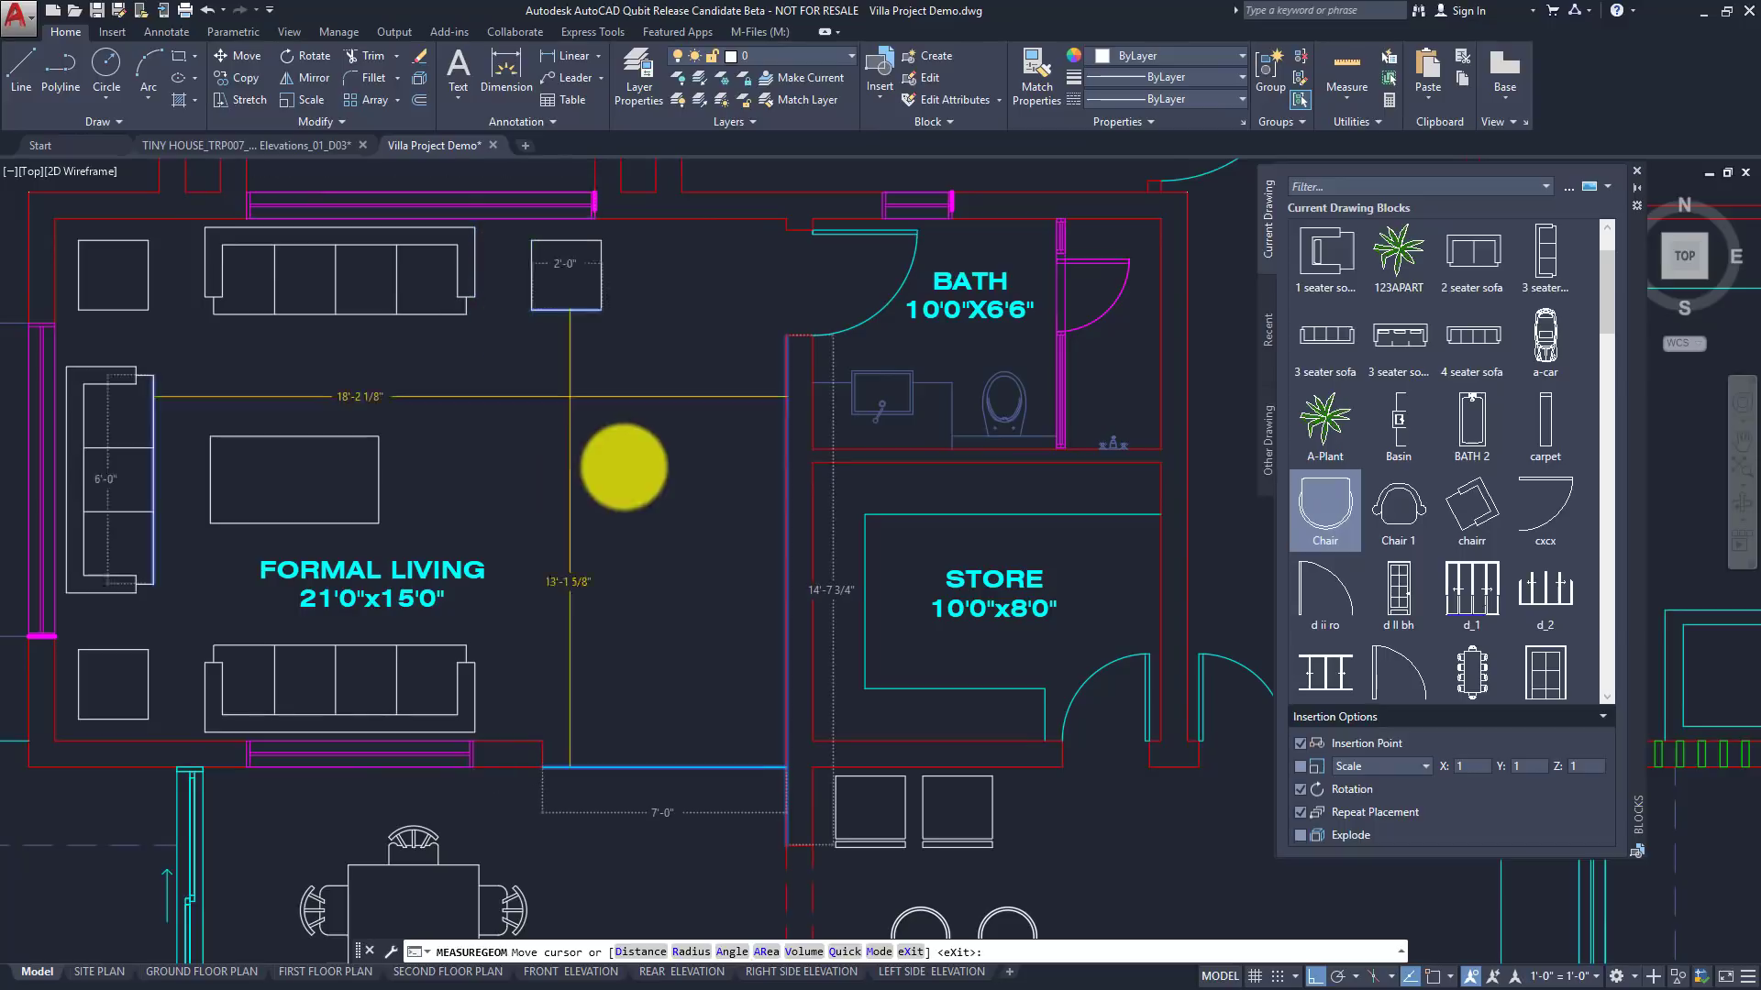
scroll(633, 509, down, 5)
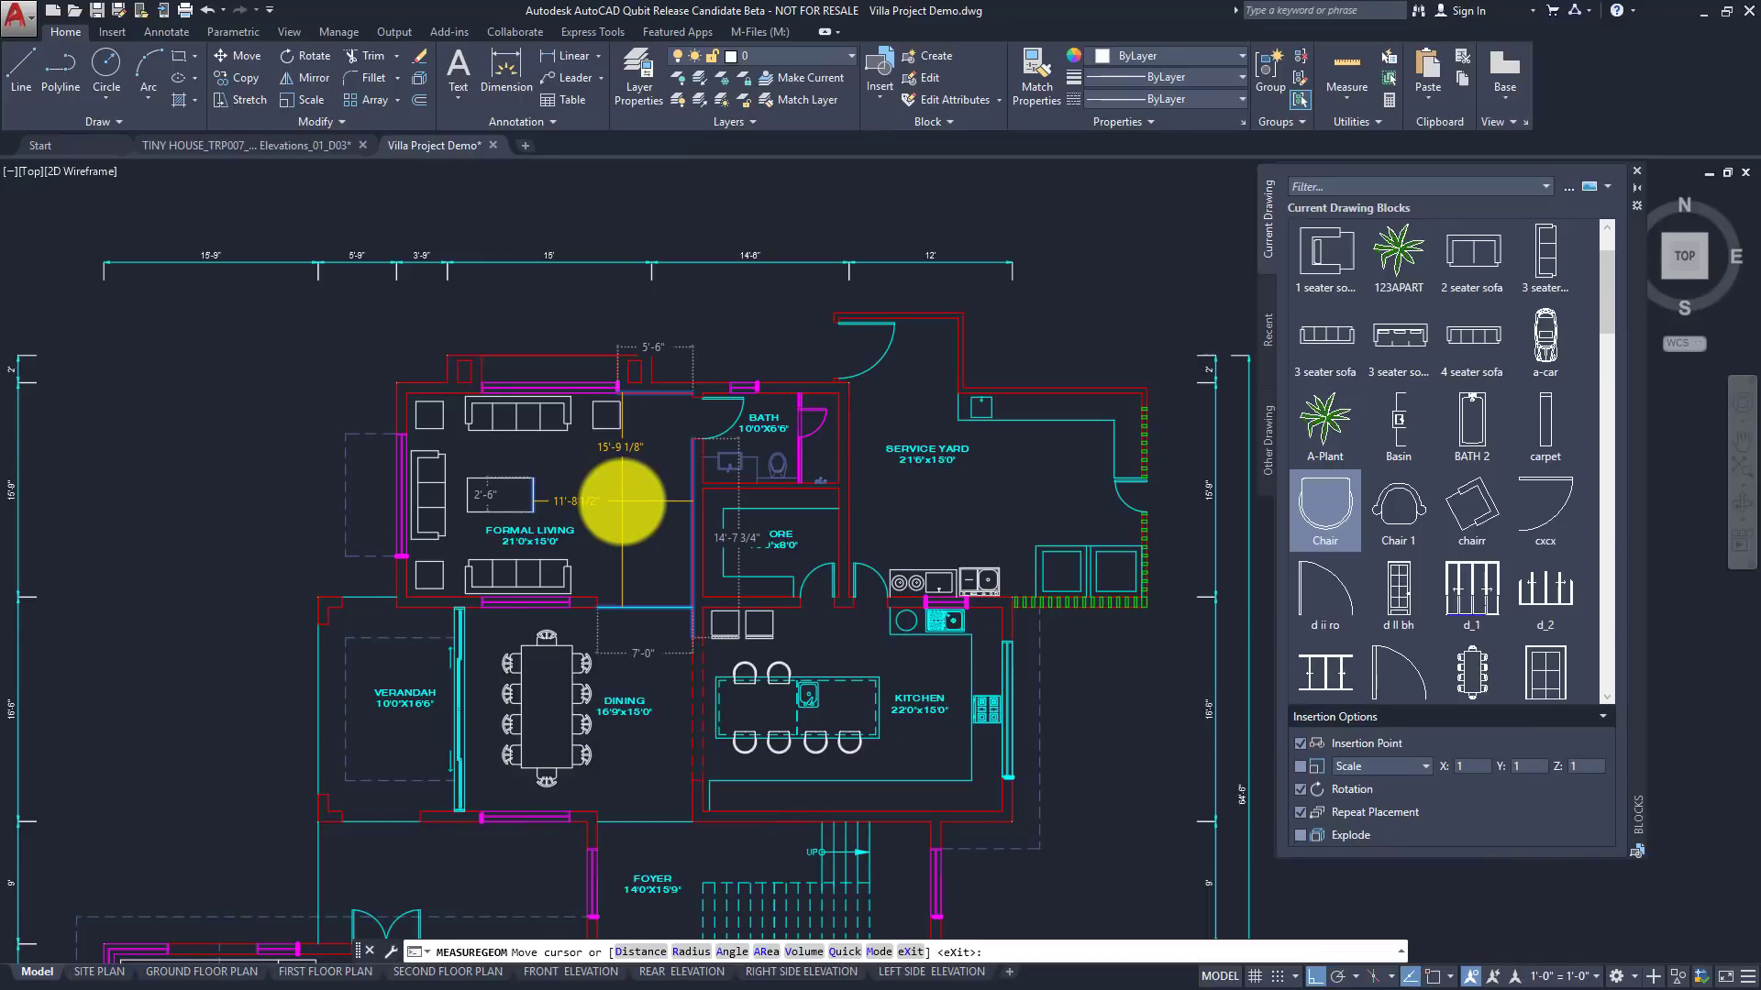
middle_drag(629, 499, 464, 440)
key(Escape)
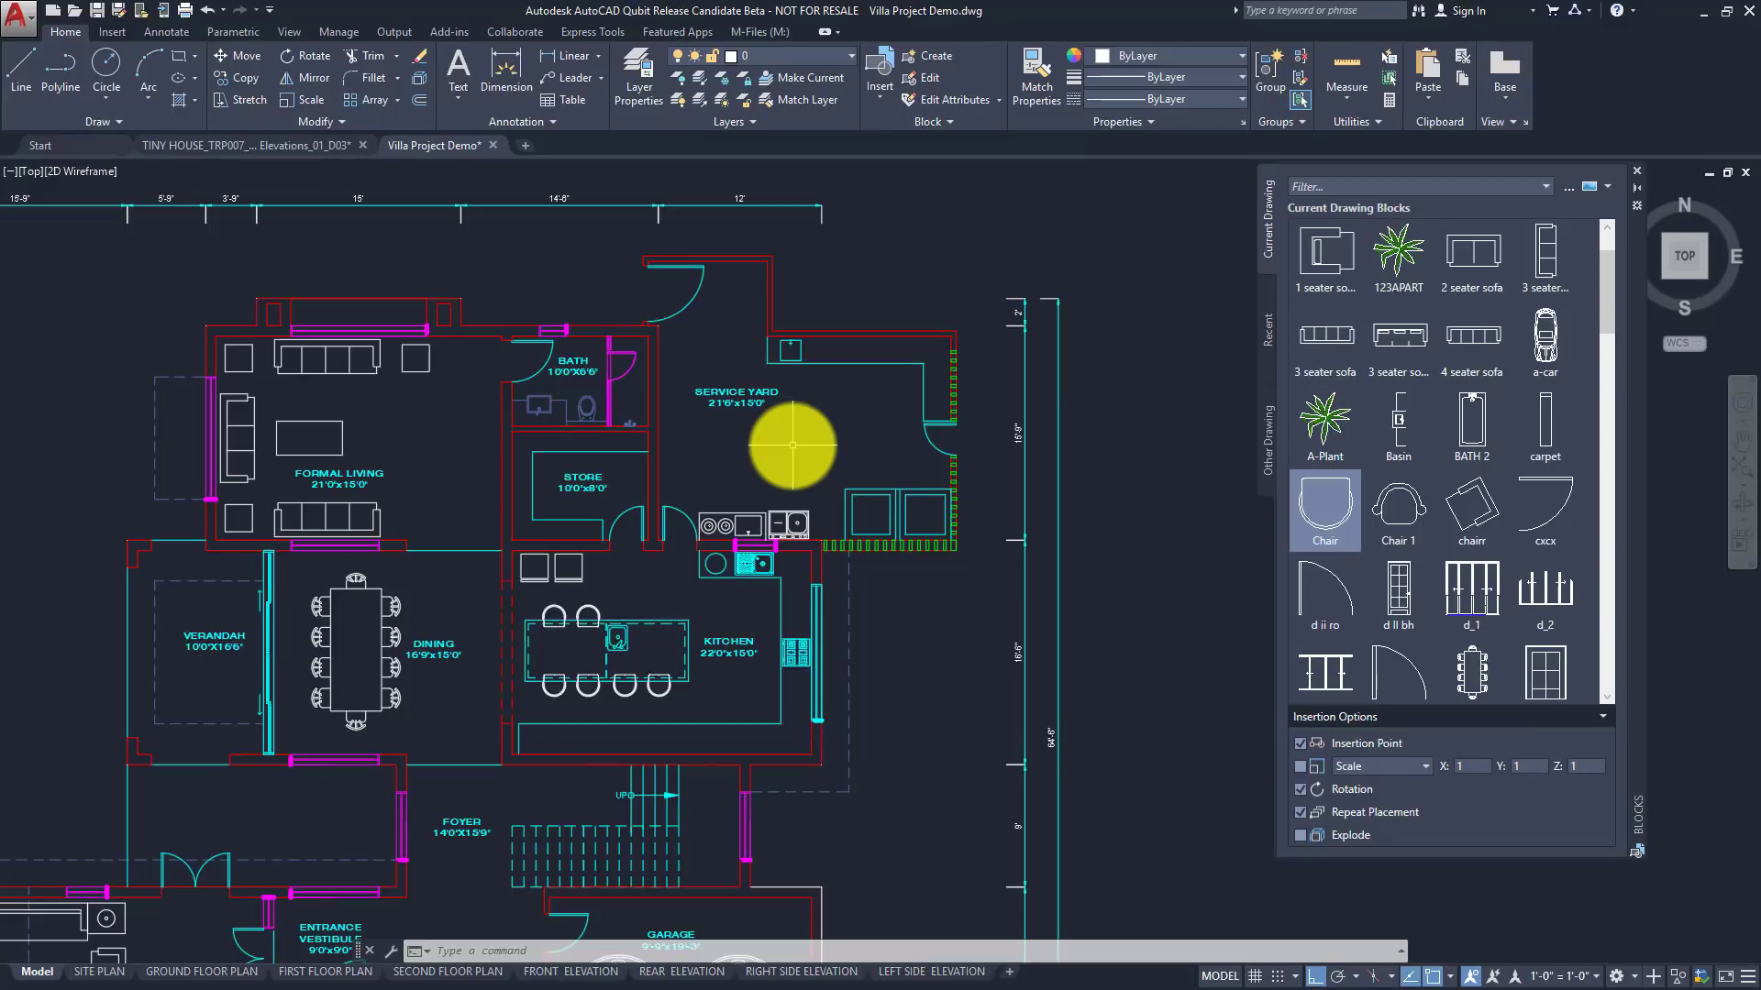
Run DWG Compare on the current drawing against Villa Project.dwg
click(521, 32)
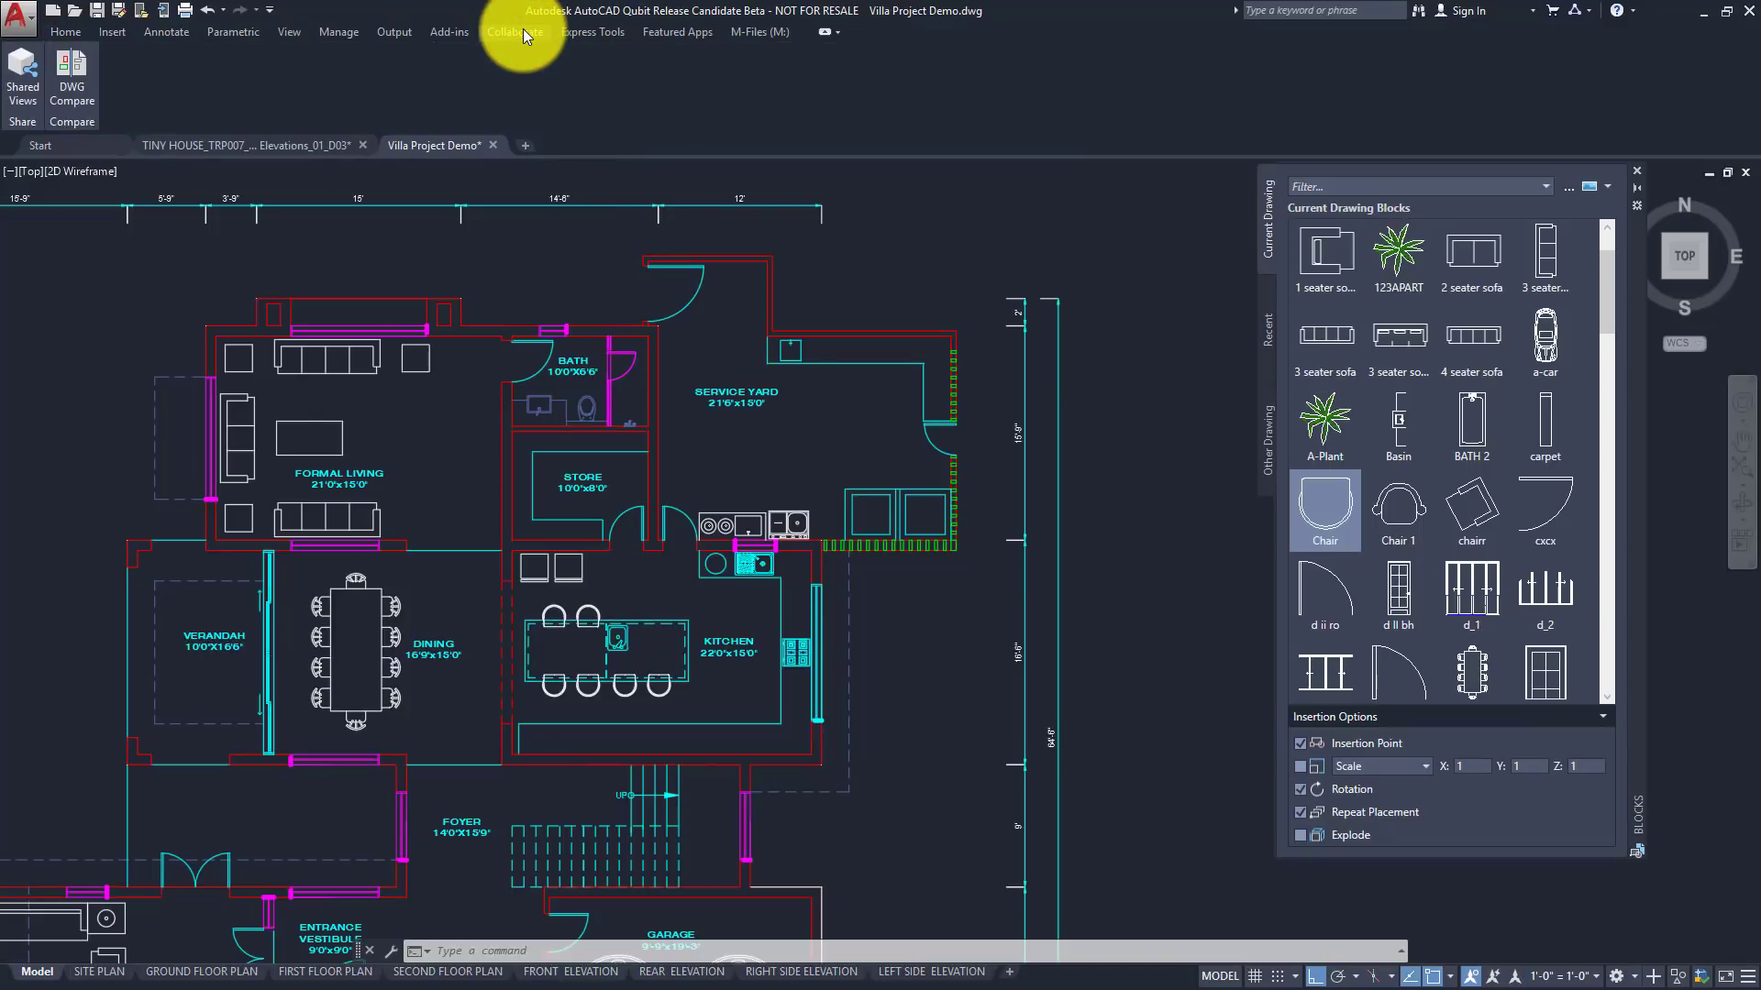
click(90, 84)
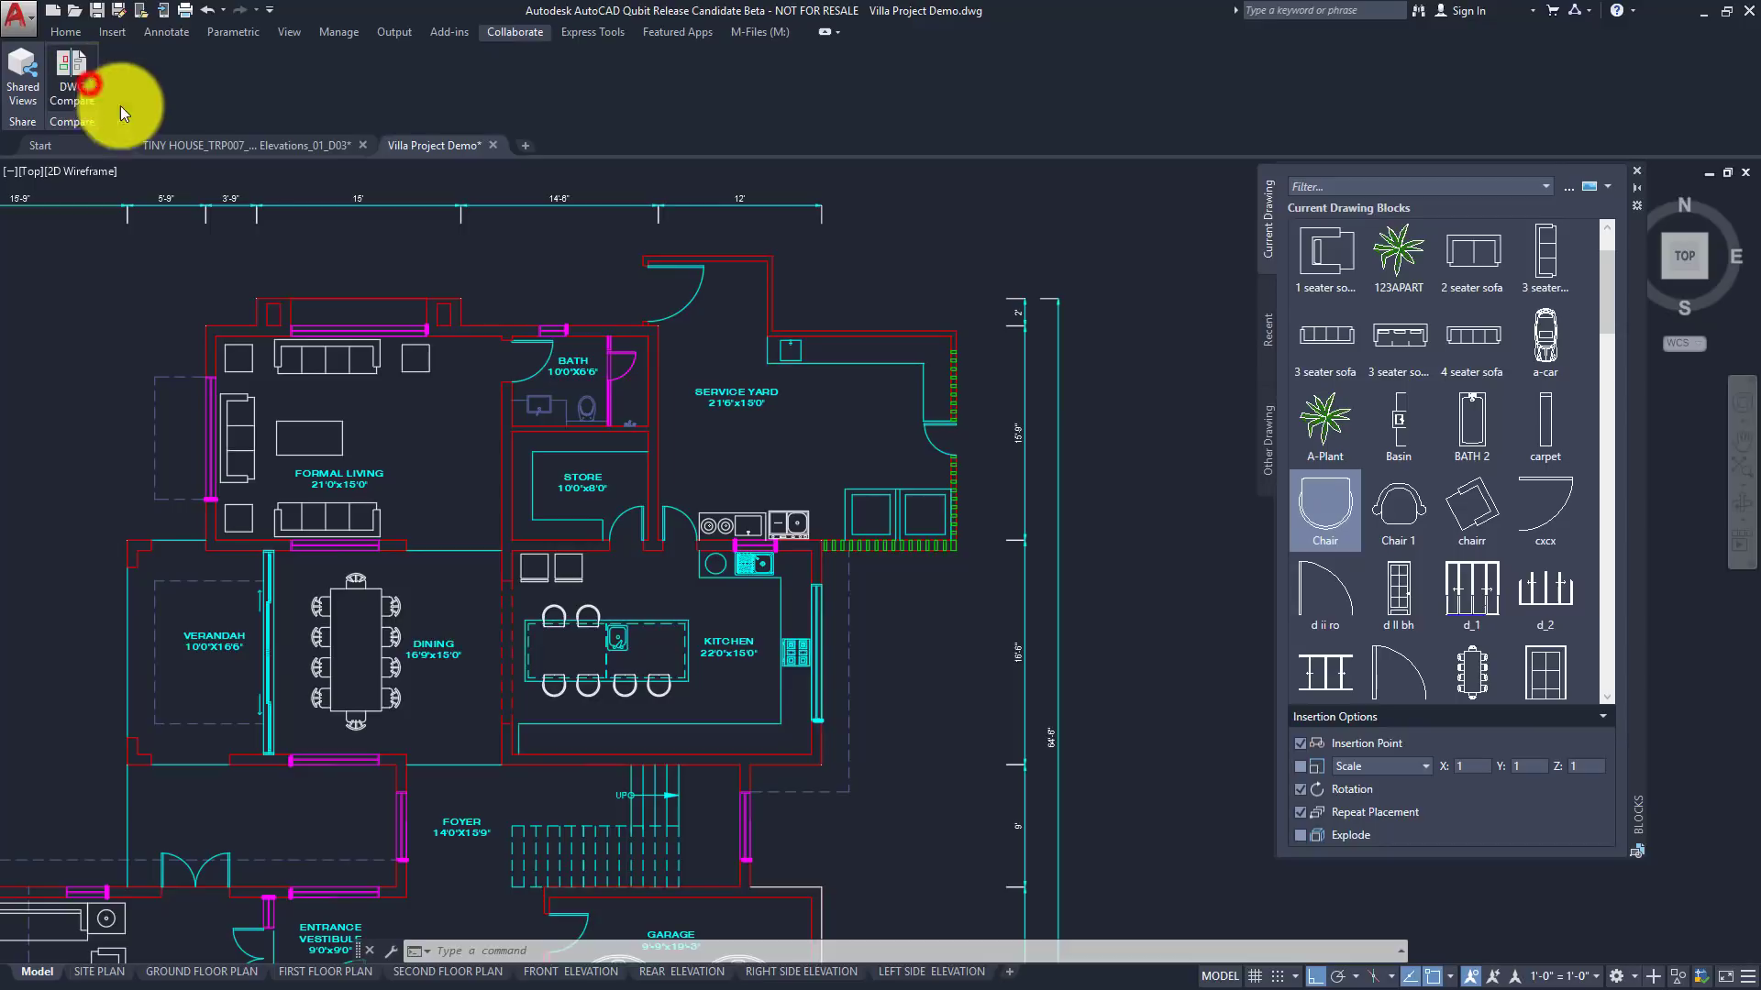
click(856, 372)
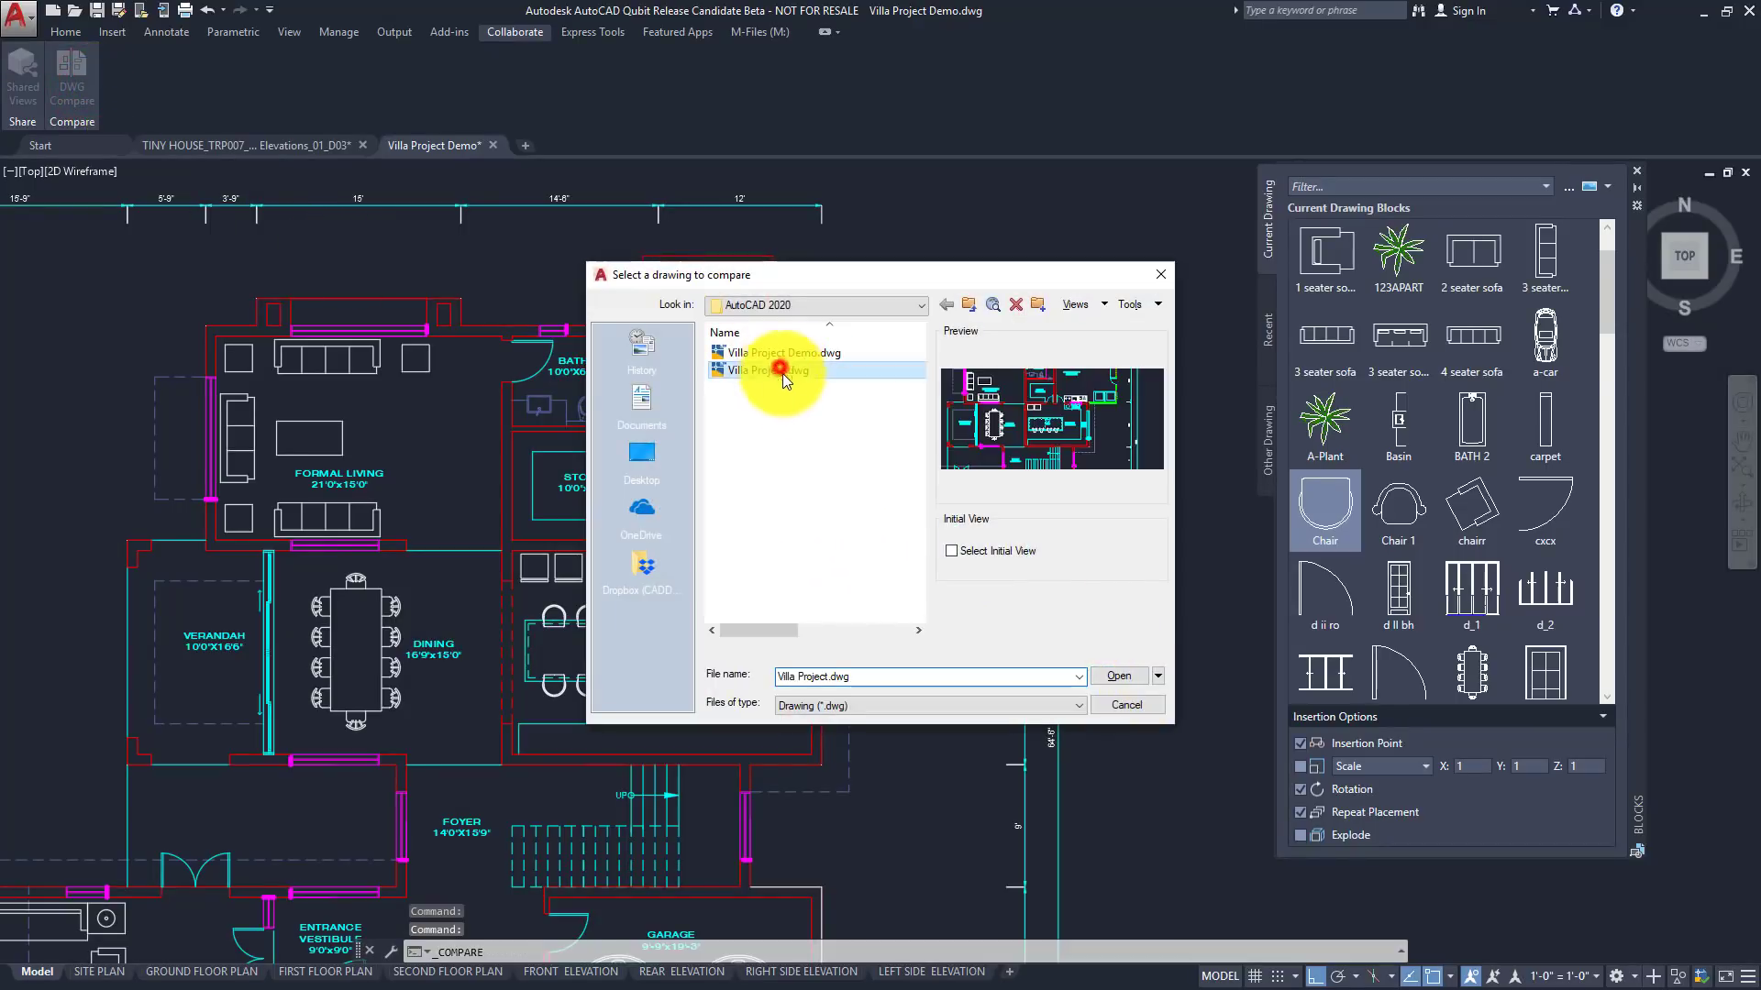
click(1121, 677)
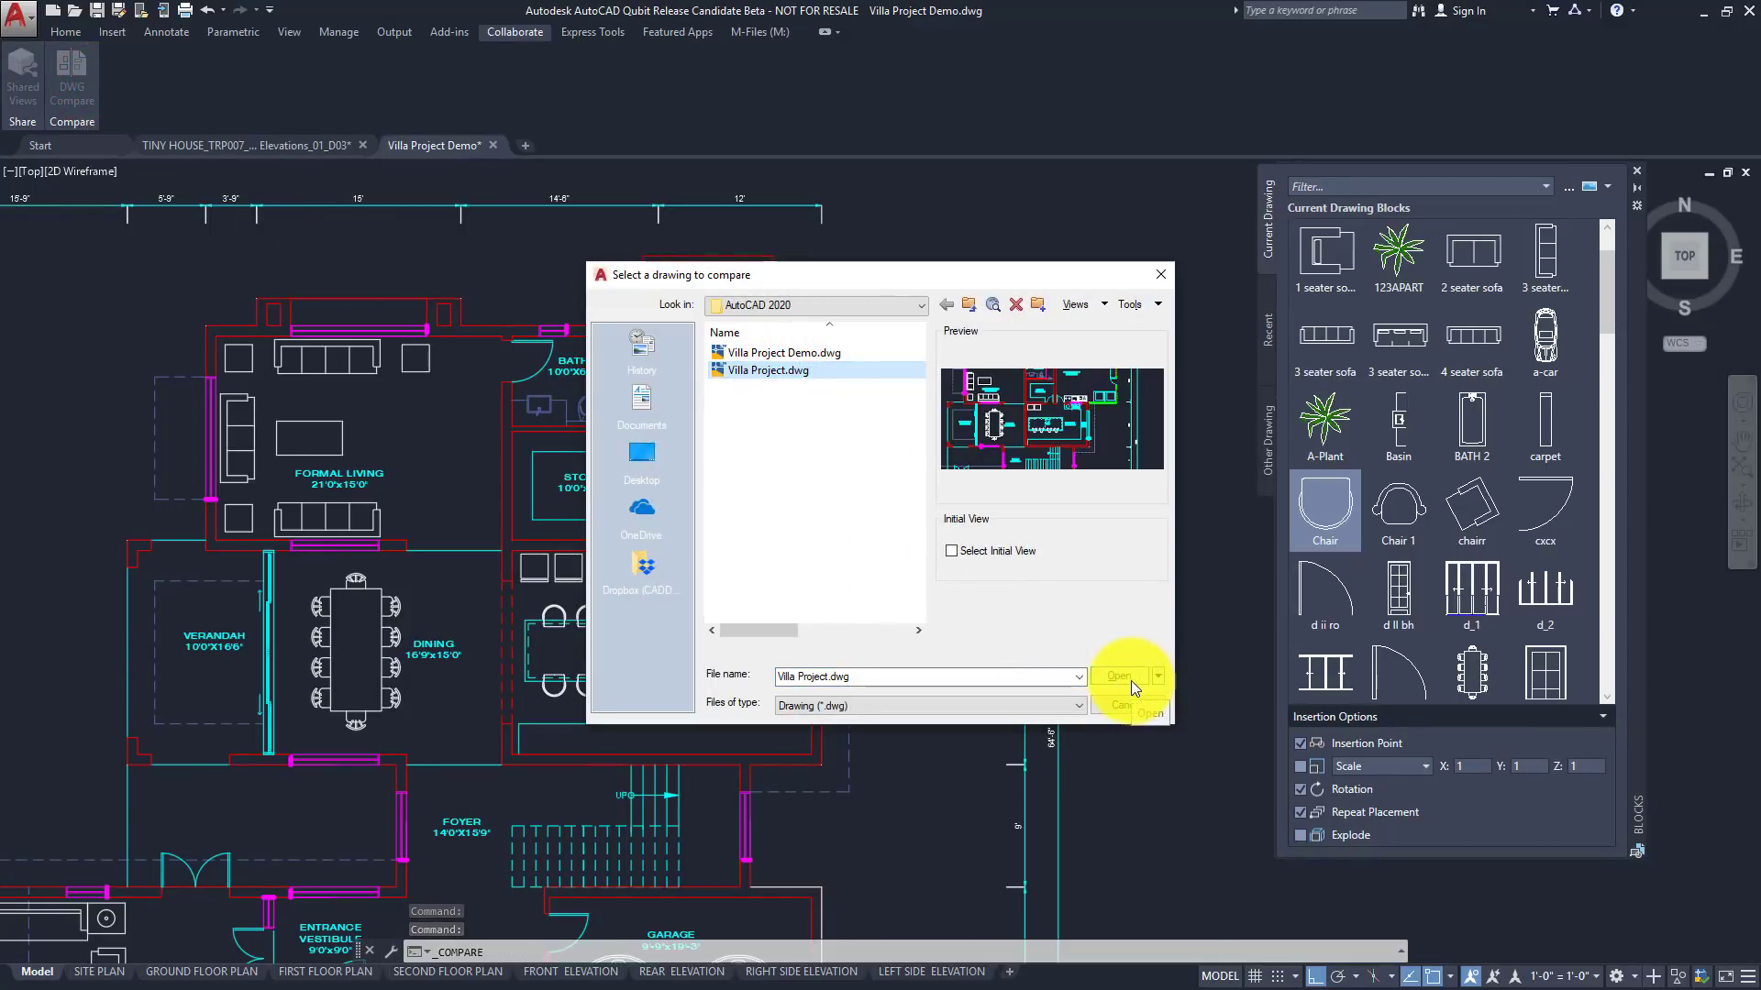
click(1131, 680)
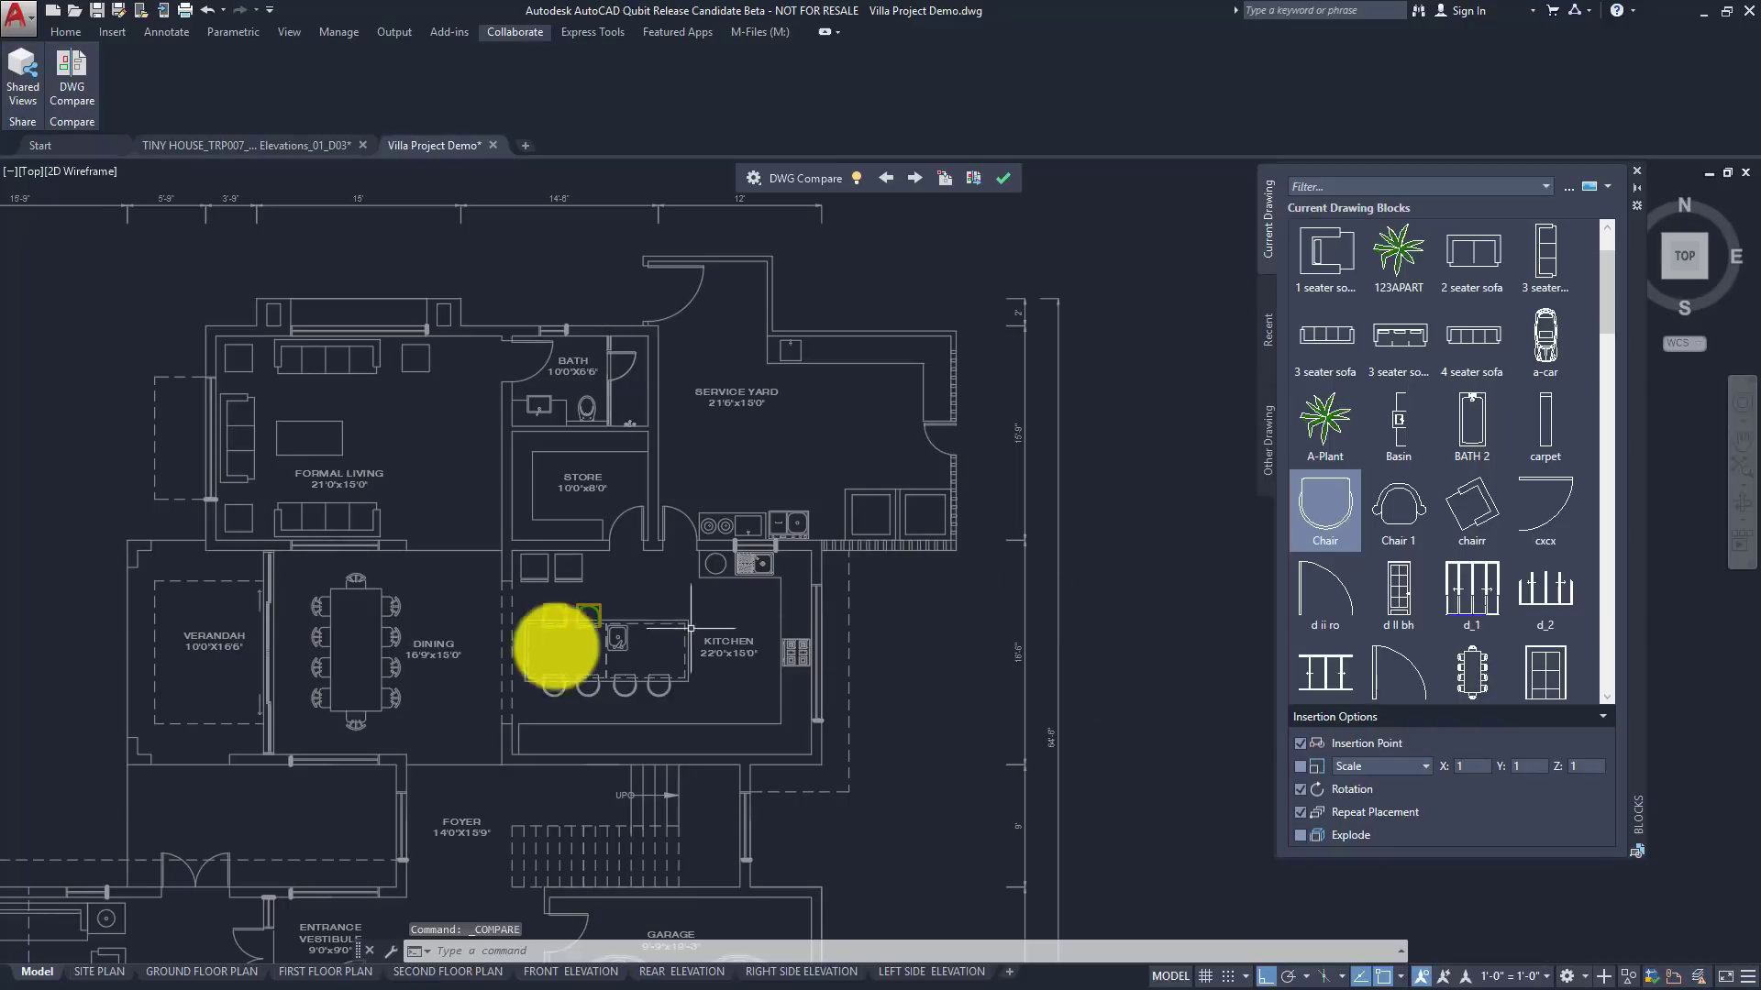
Stretch the sink-side end of the kitchen island 2' horizontally towards the KITCHEN label while the drawing comparison stays active
scroll(551, 632, up, 2)
scroll(587, 624, up, 4)
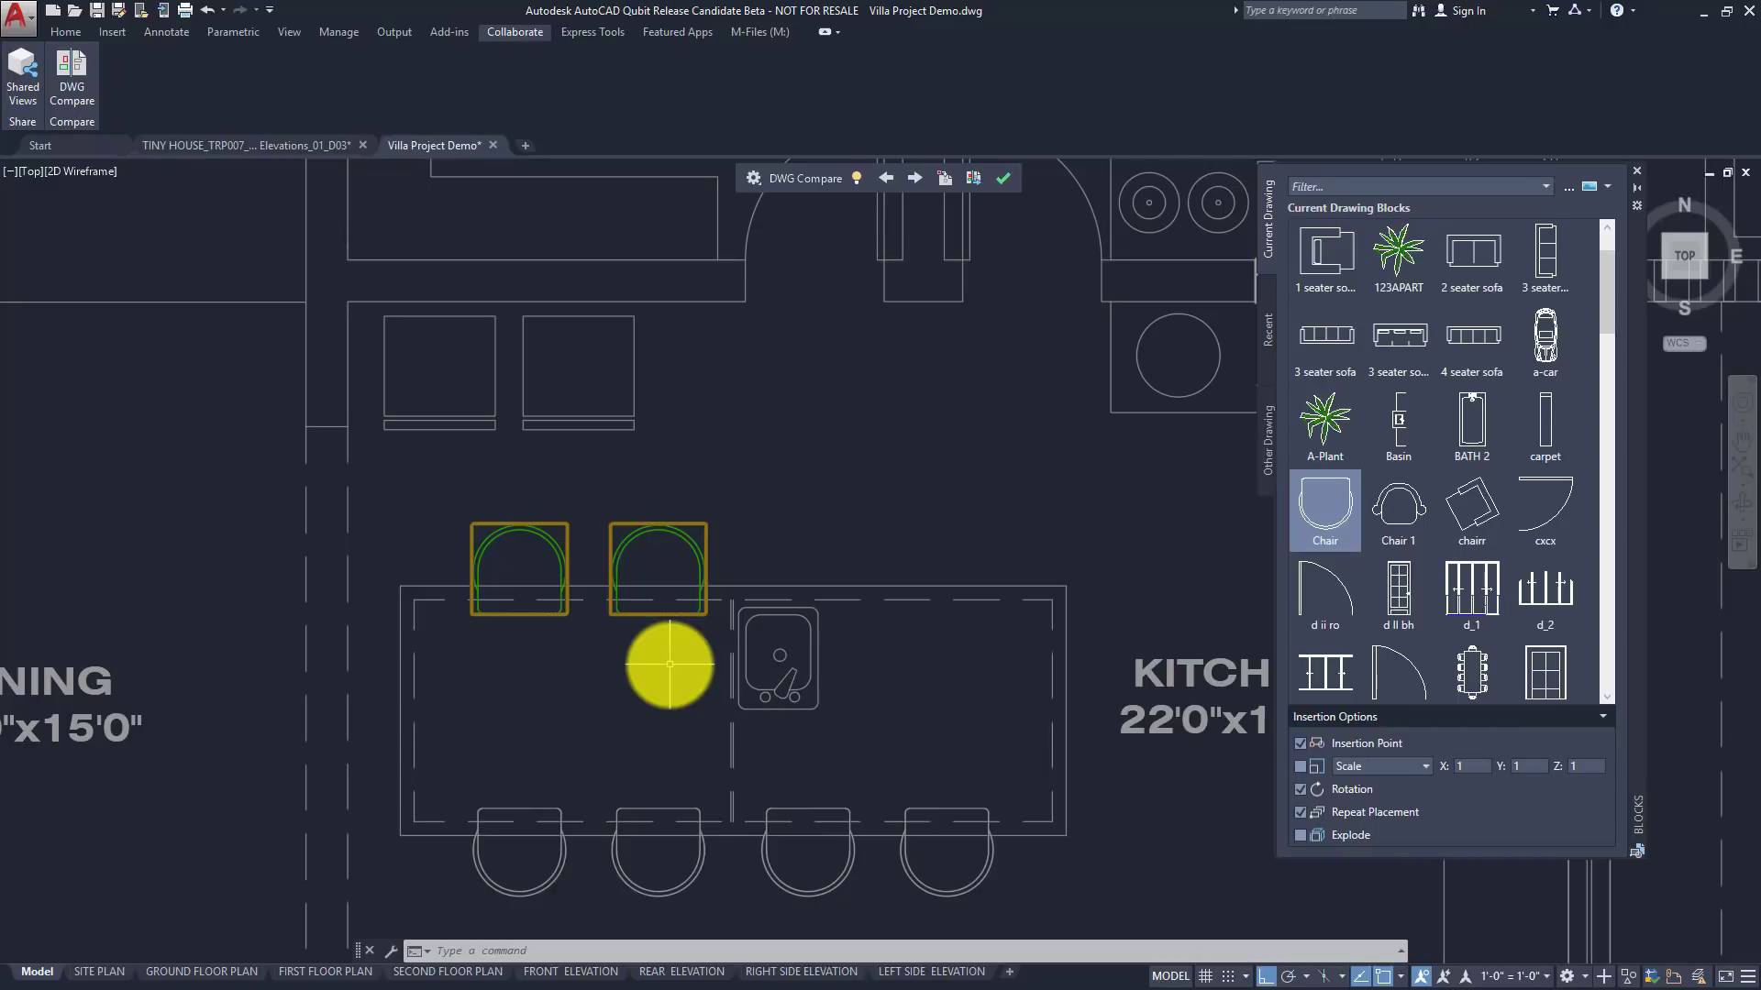
middle_drag(920, 700, 775, 613)
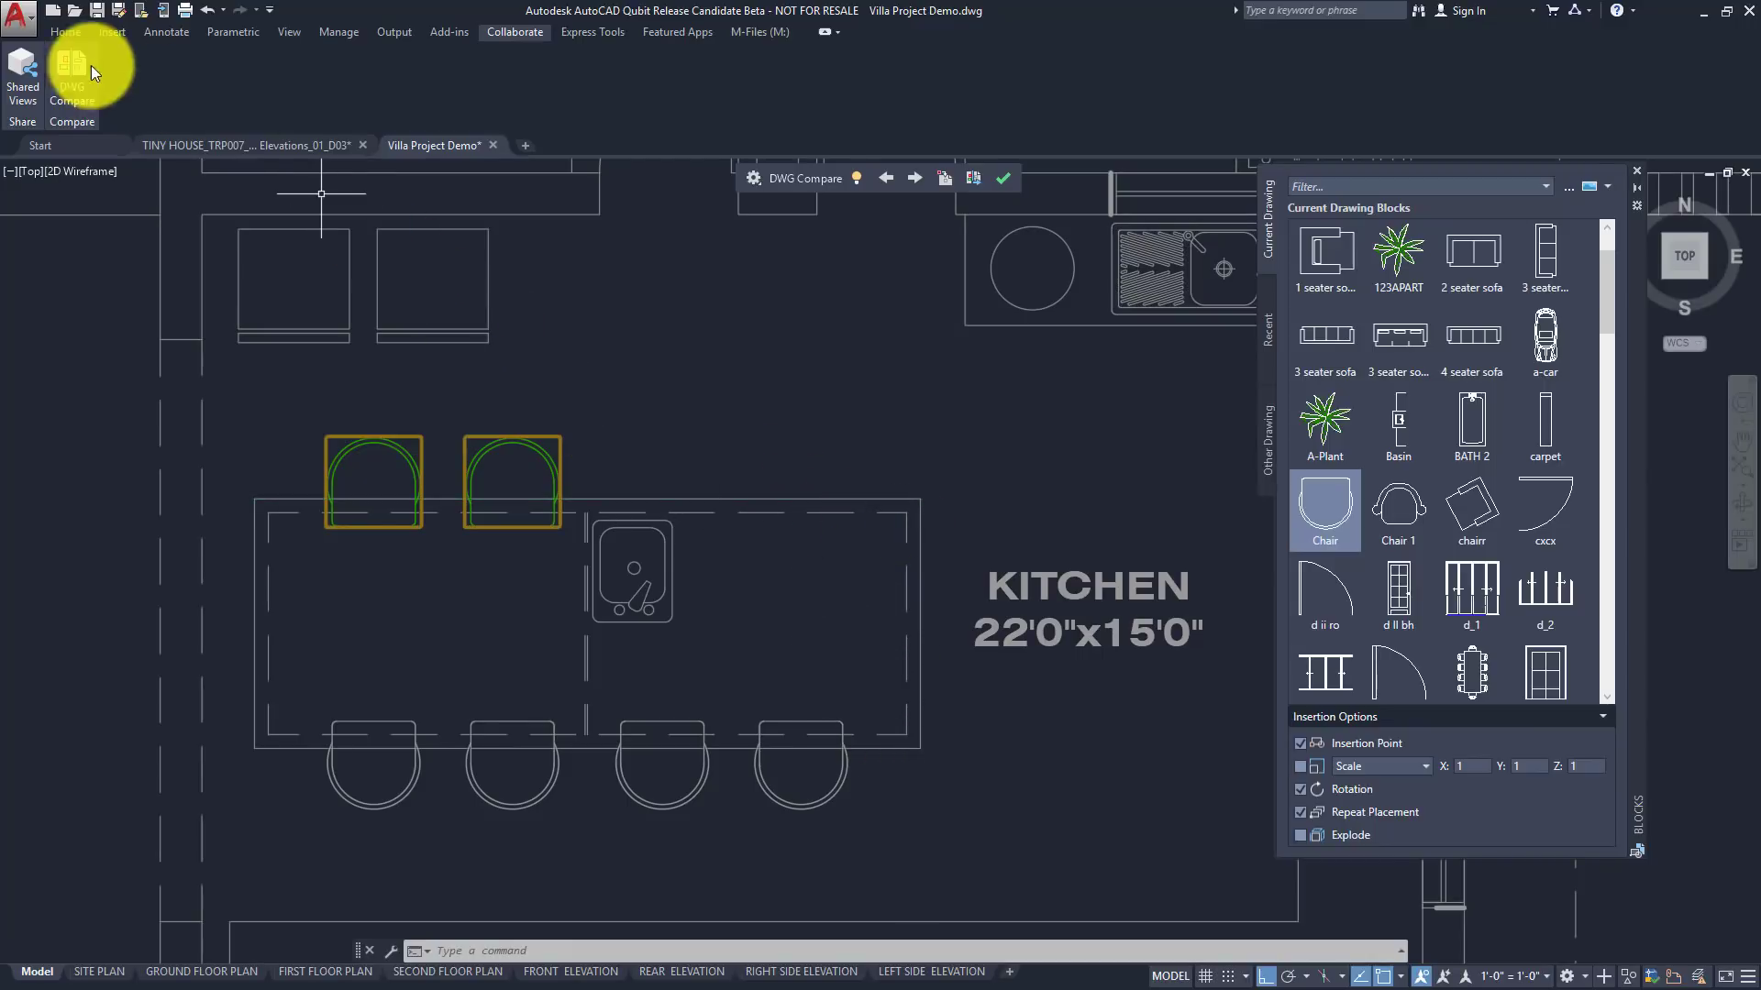
click(68, 31)
click(222, 97)
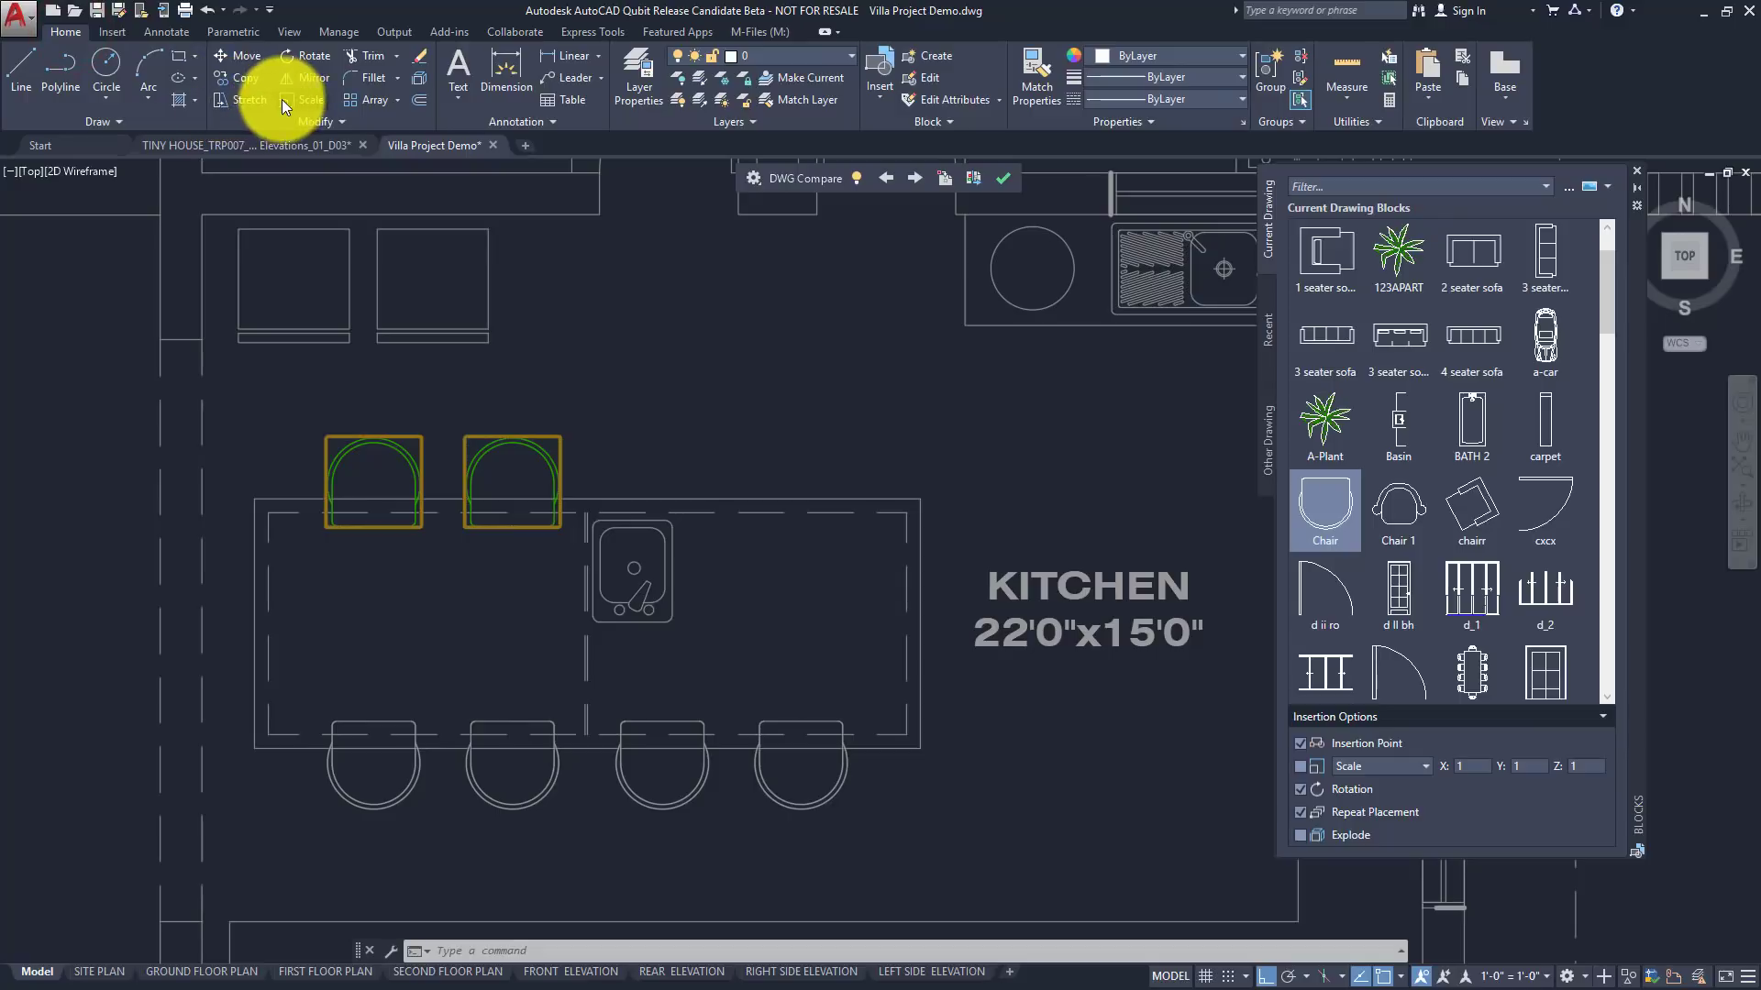
click(951, 461)
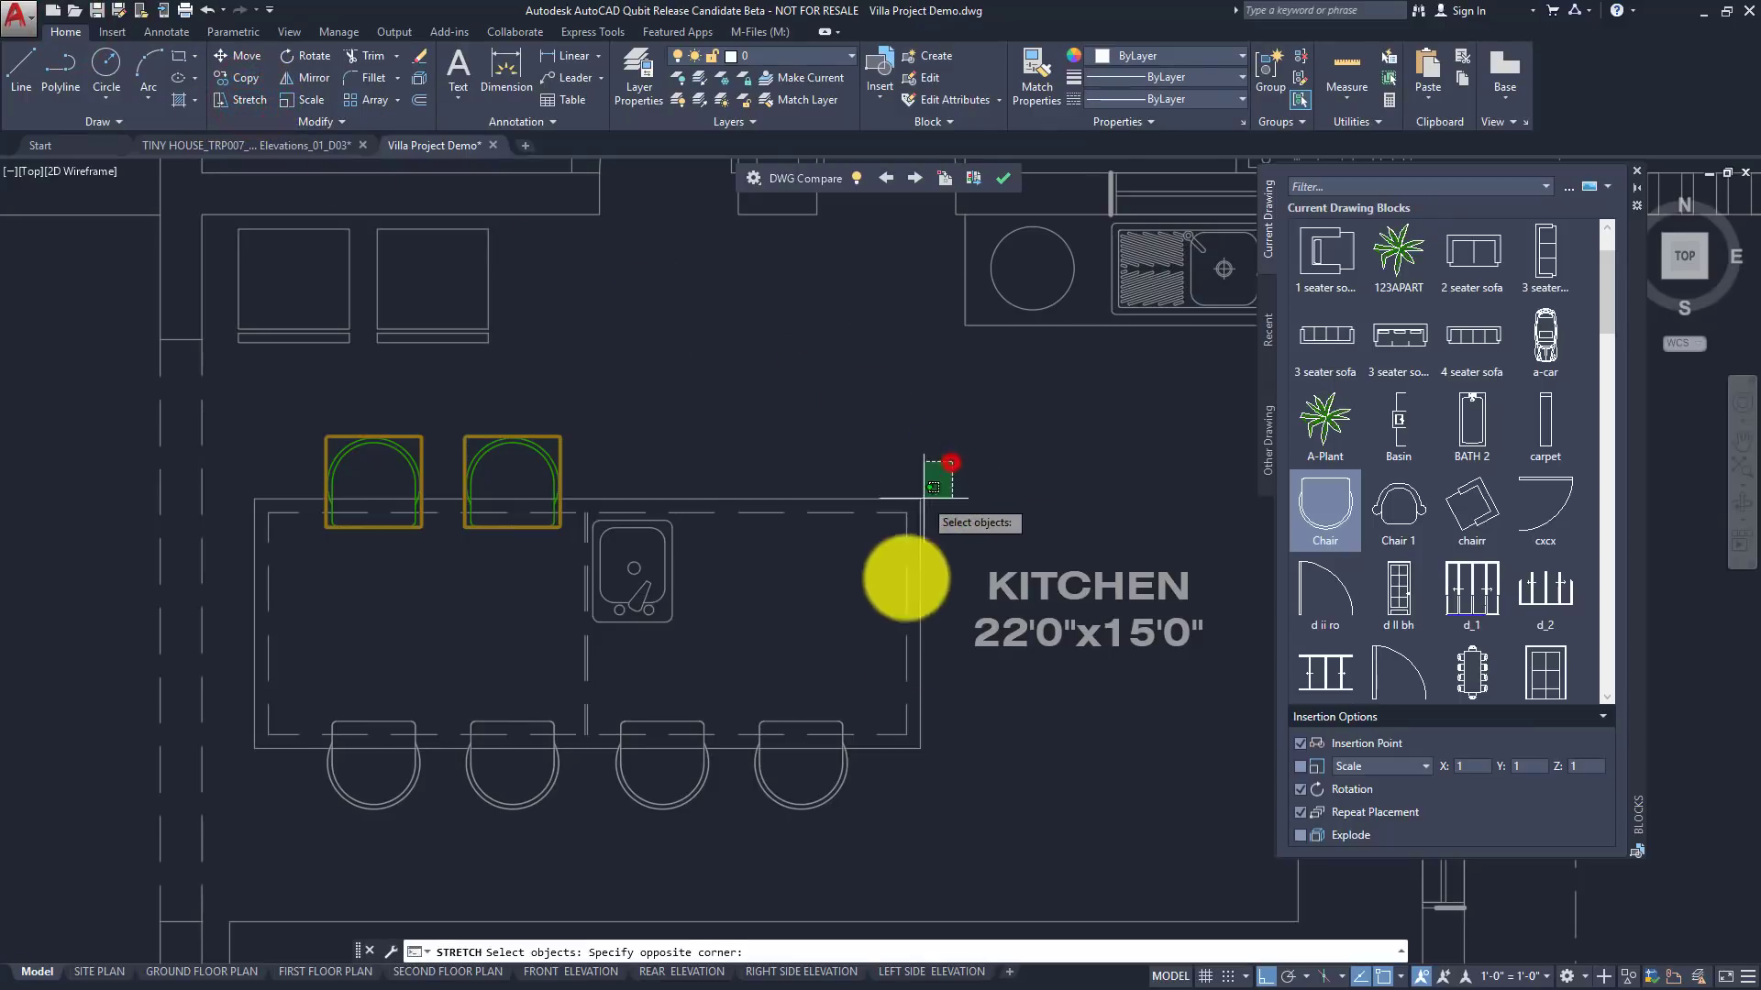
click(894, 822)
key(Return)
click(893, 830)
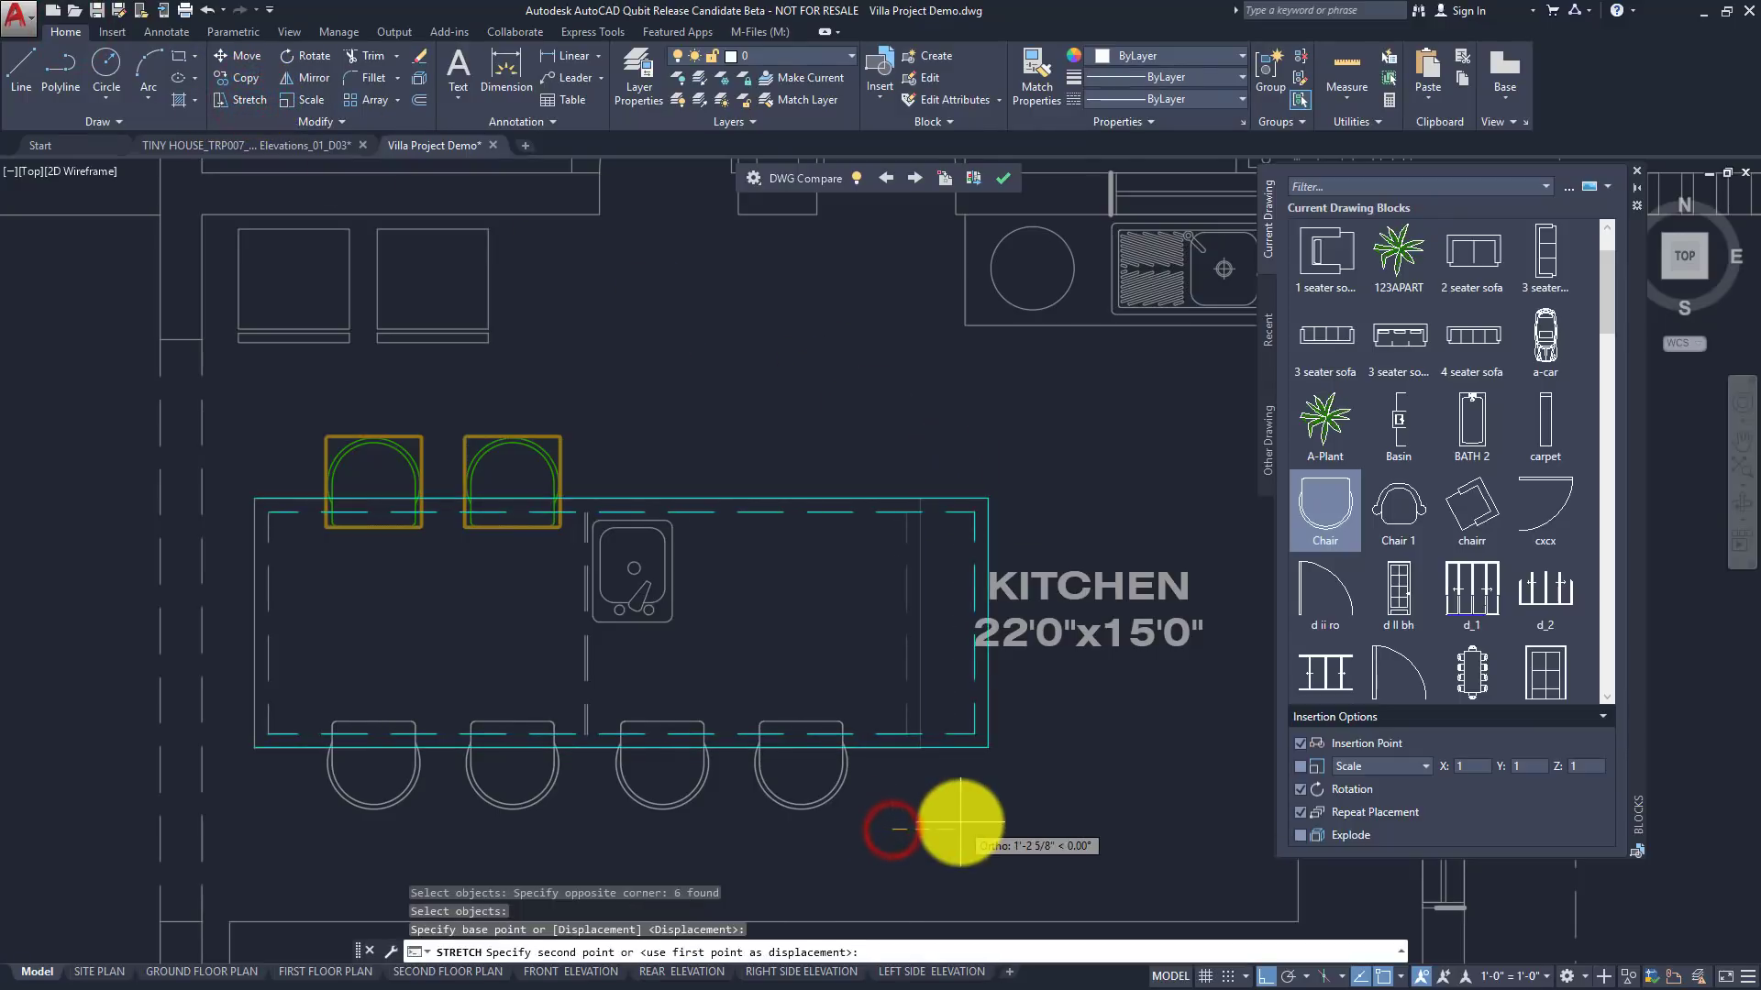
text(2')
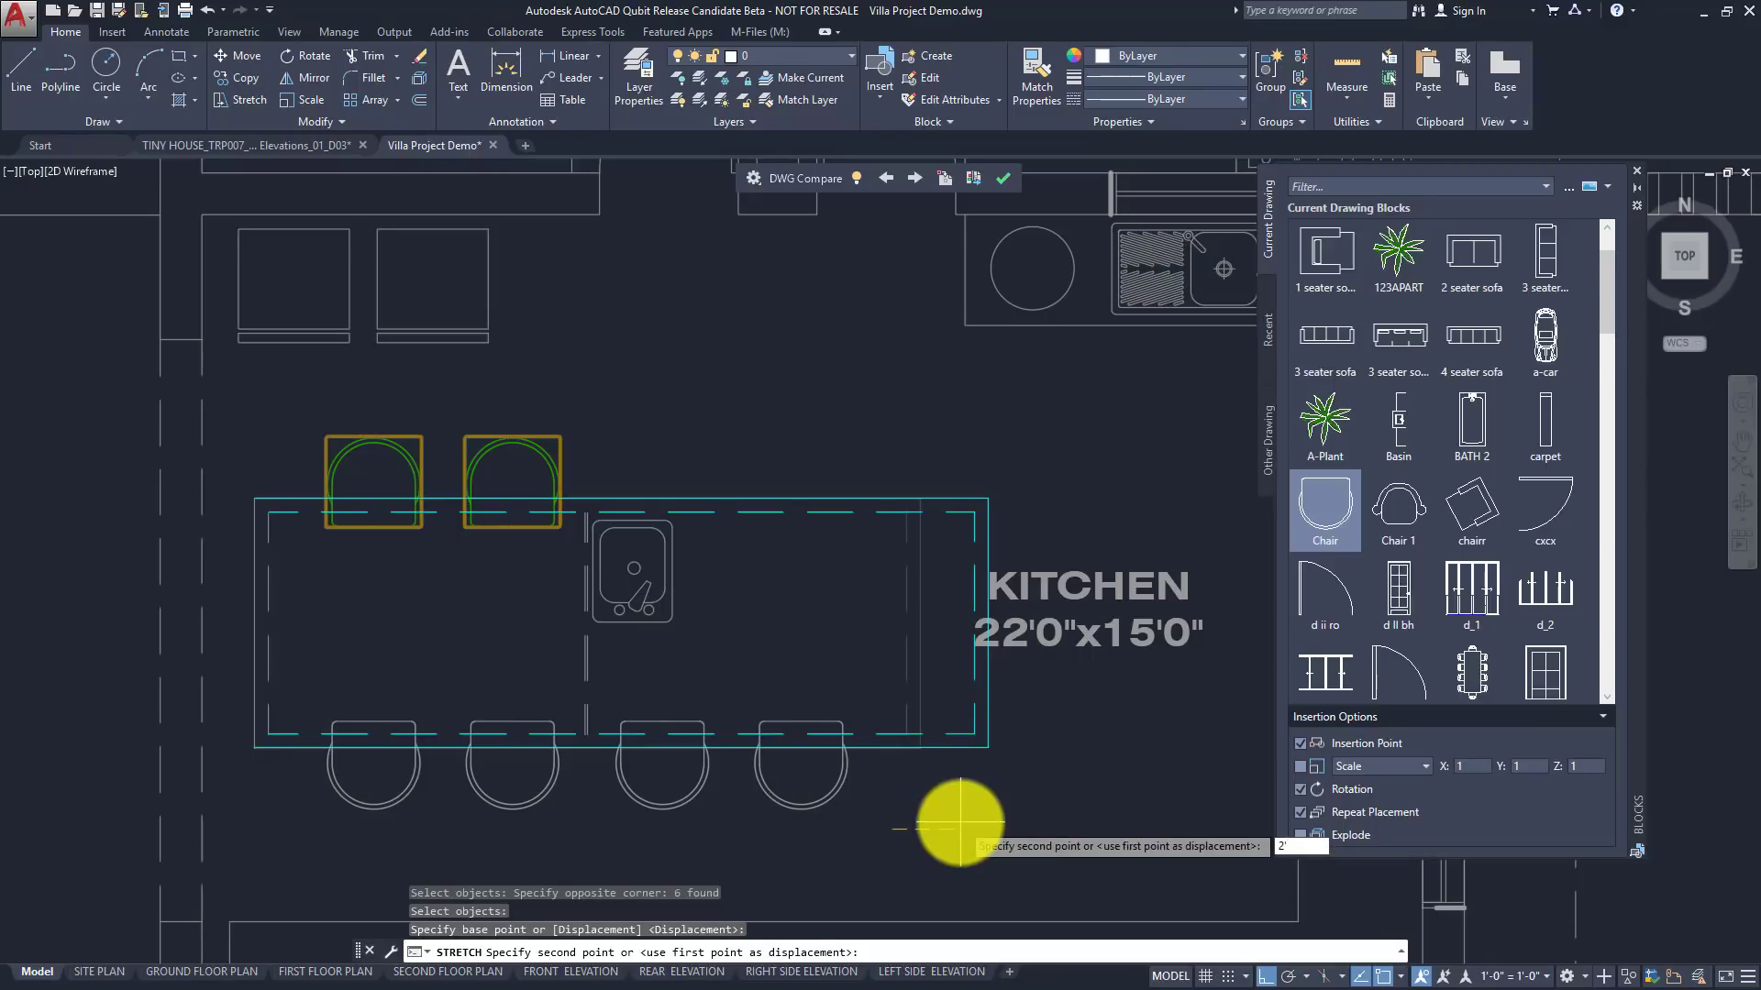
key(Return)
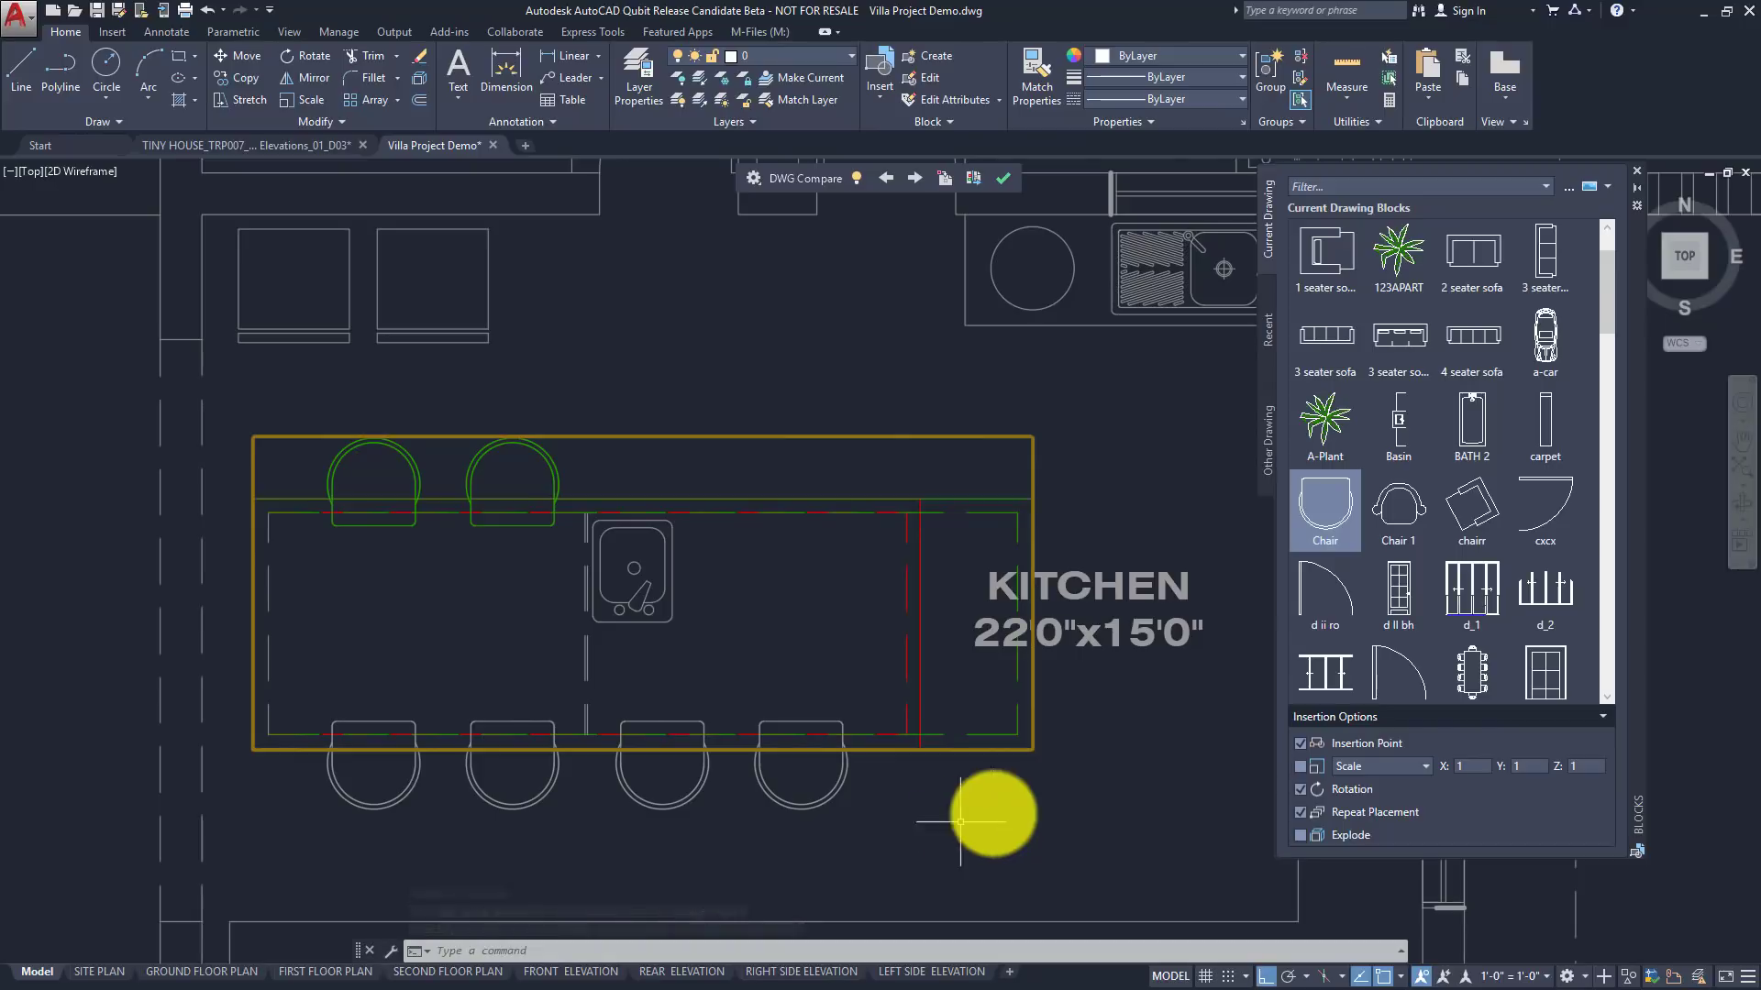
scroll(1032, 807, down, 2)
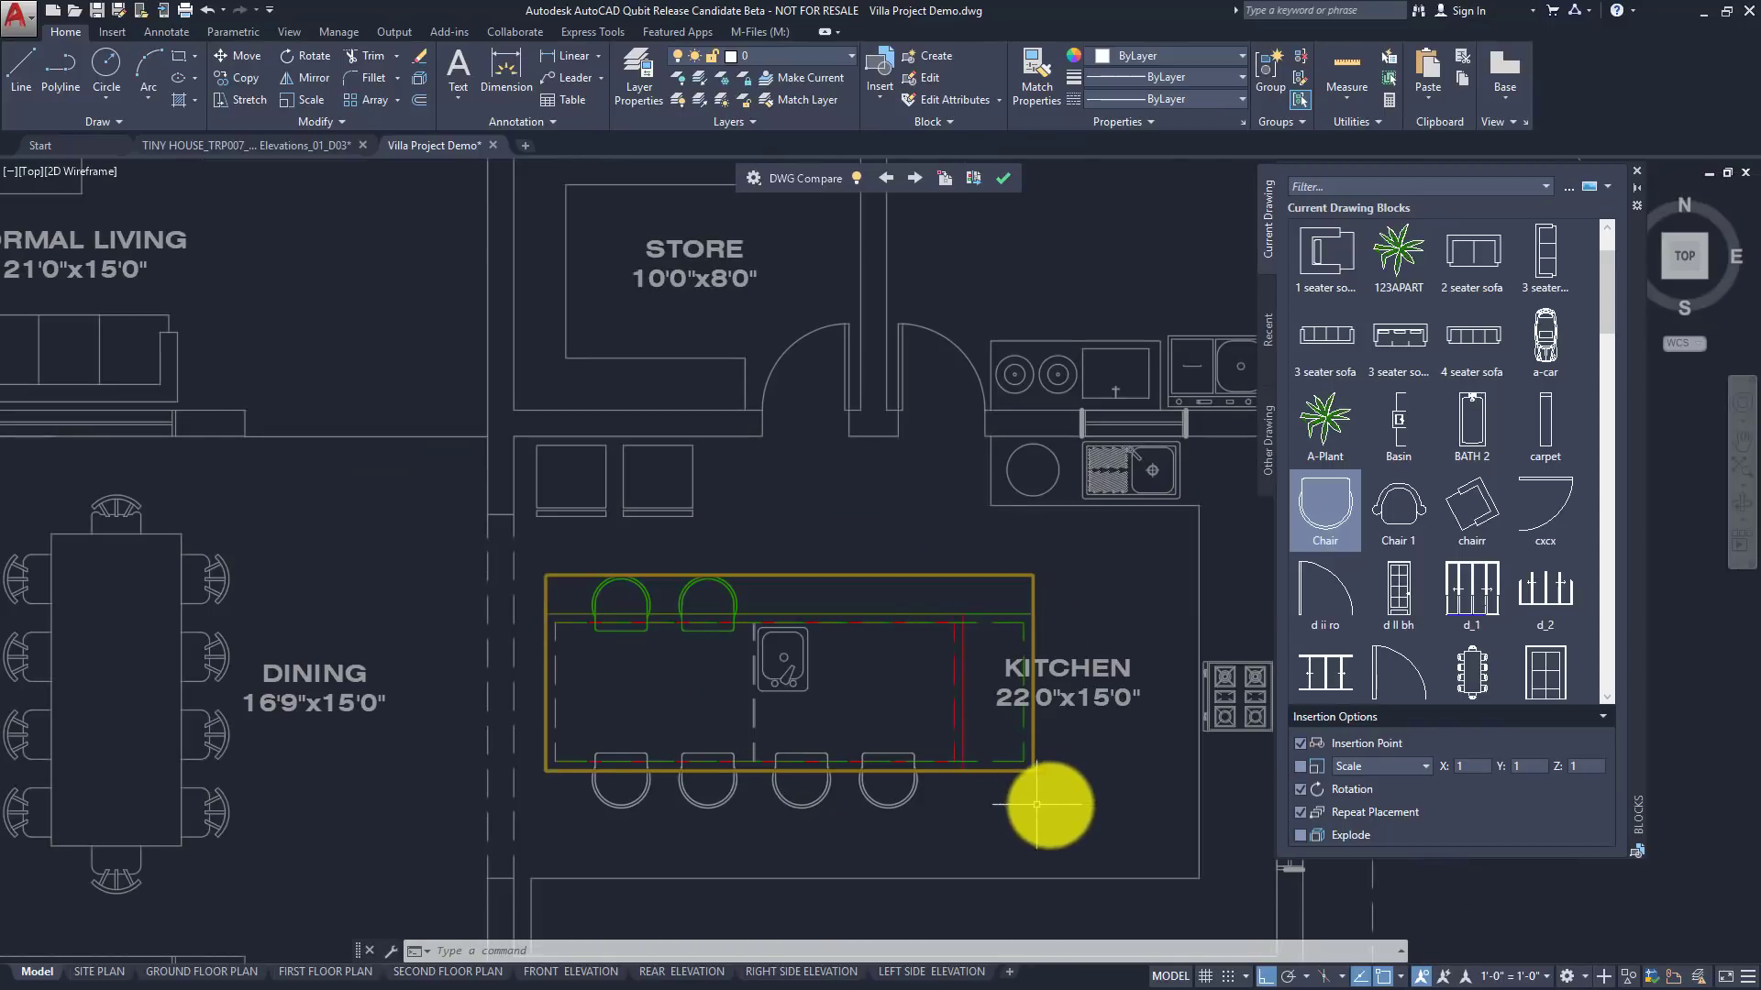
middle_drag(1082, 802, 985, 680)
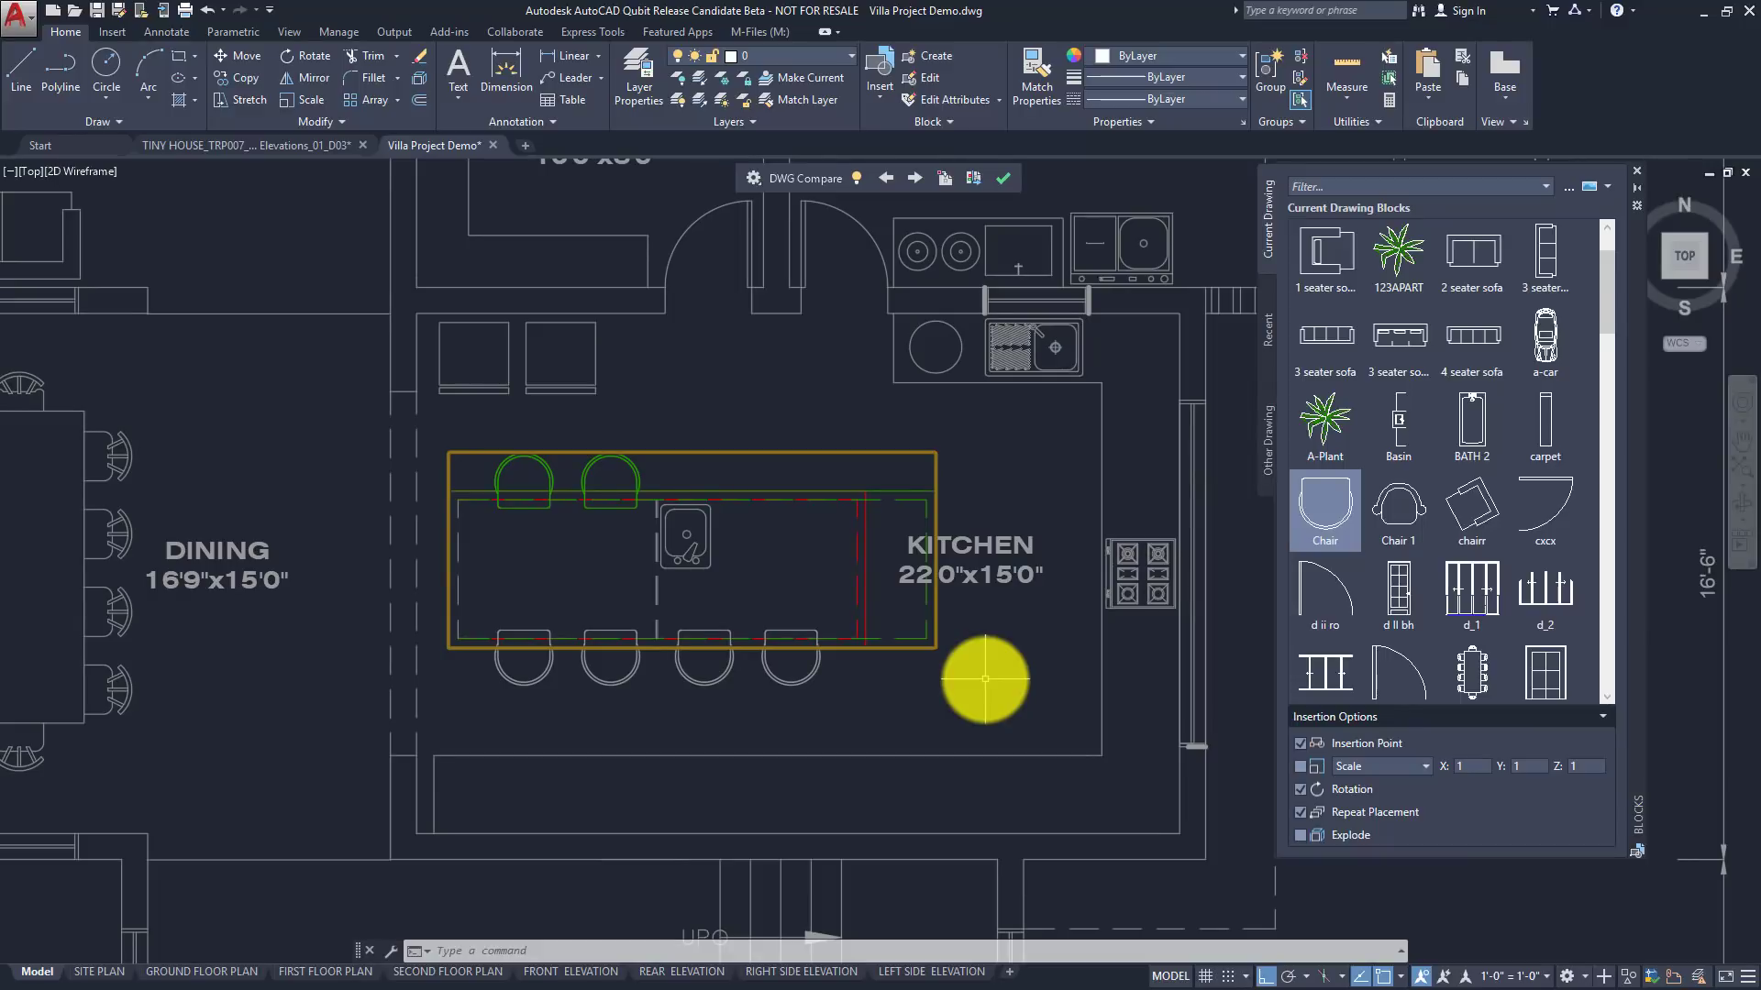
key(Escape)
key(Escape)
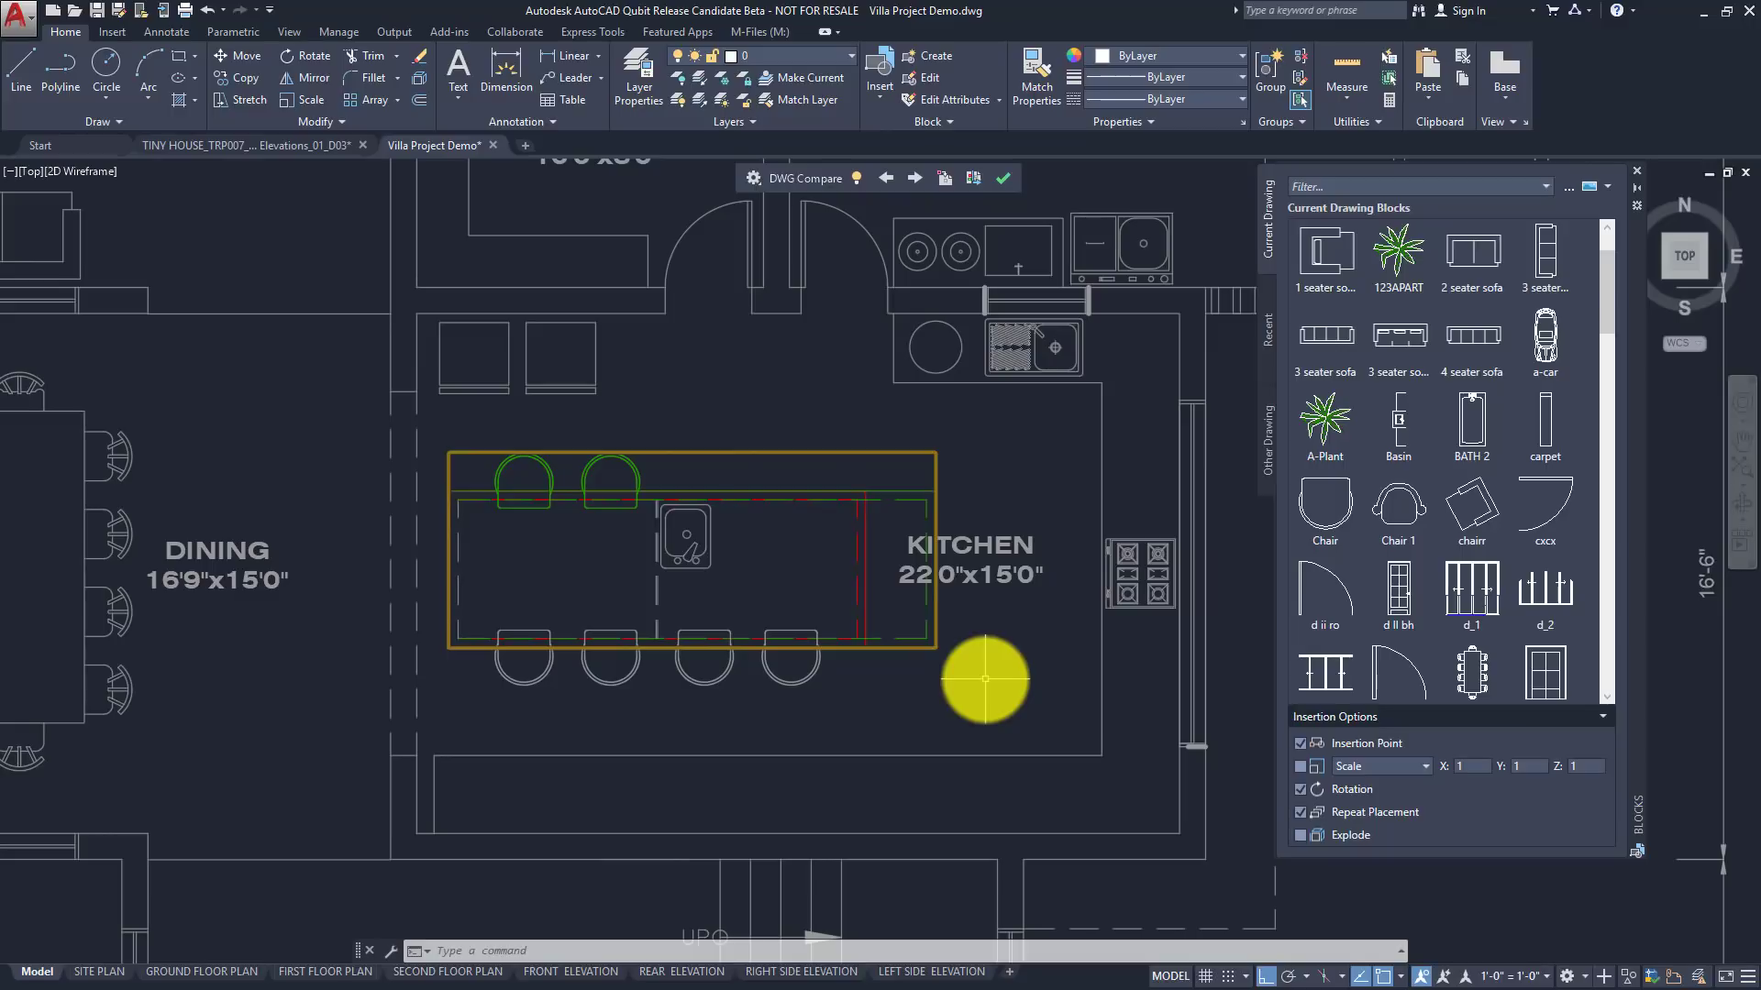
Switch to the TINY HOUSE_TRP007_Sections Elevations_01_D03 drawing and start the Purge command
click(290, 145)
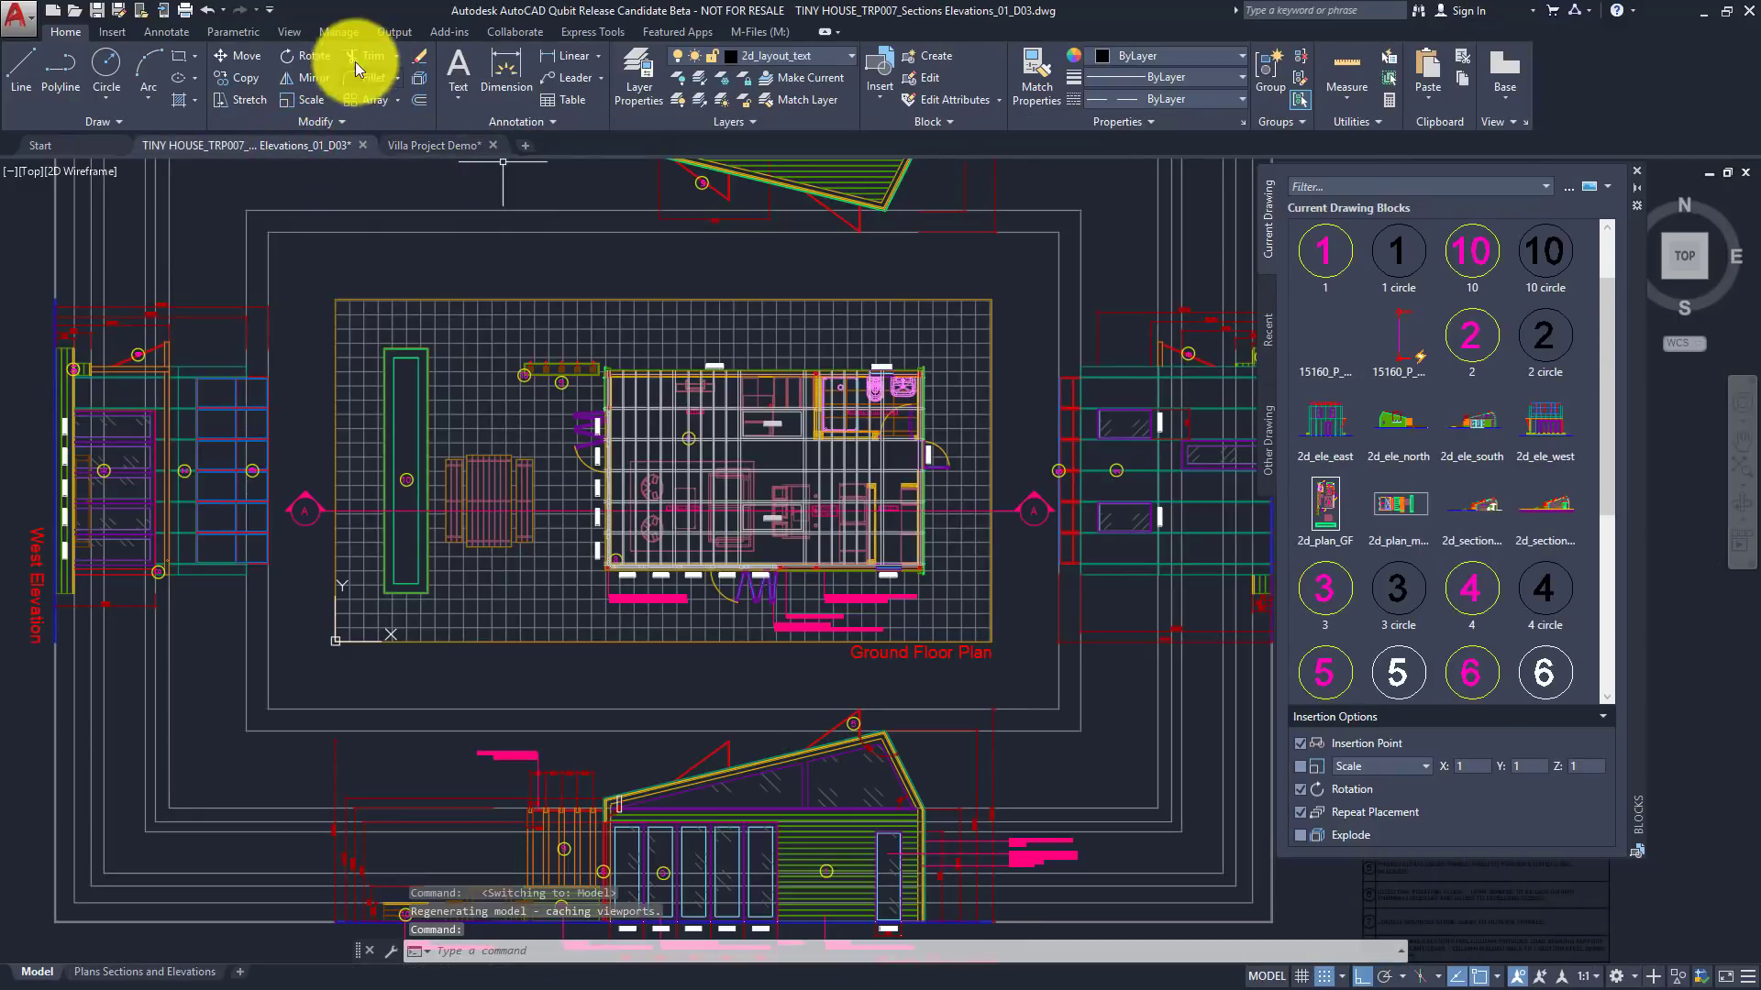
click(354, 32)
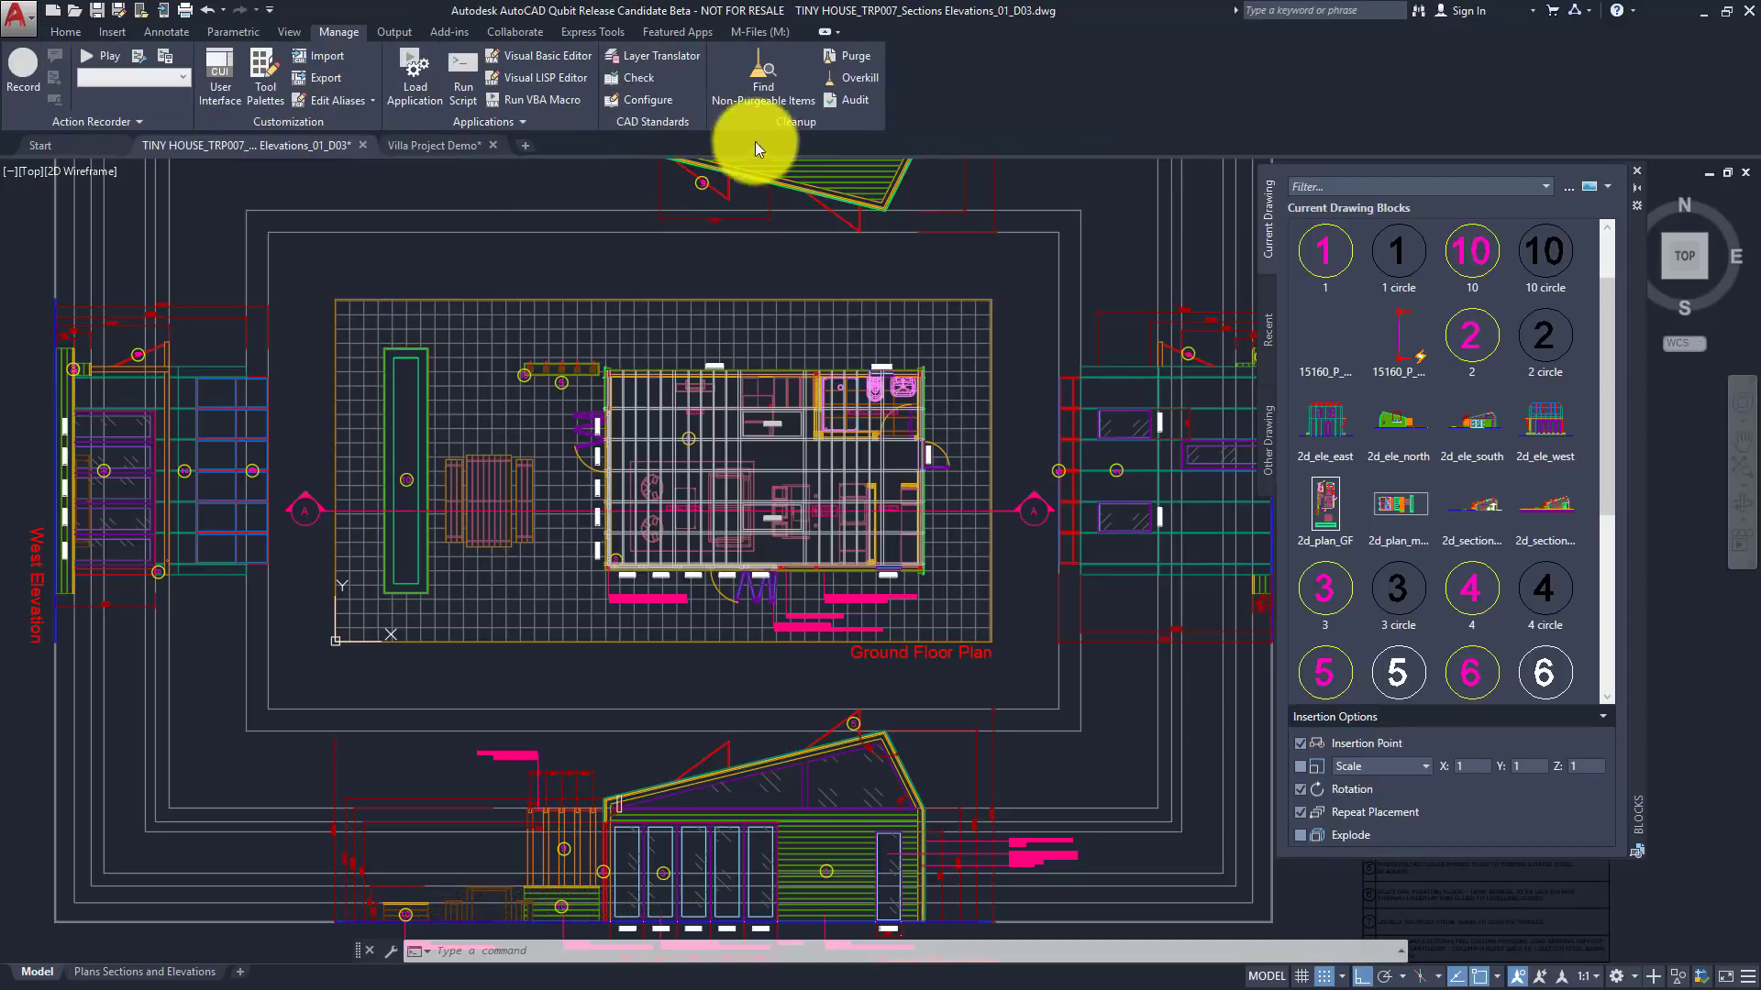
click(833, 63)
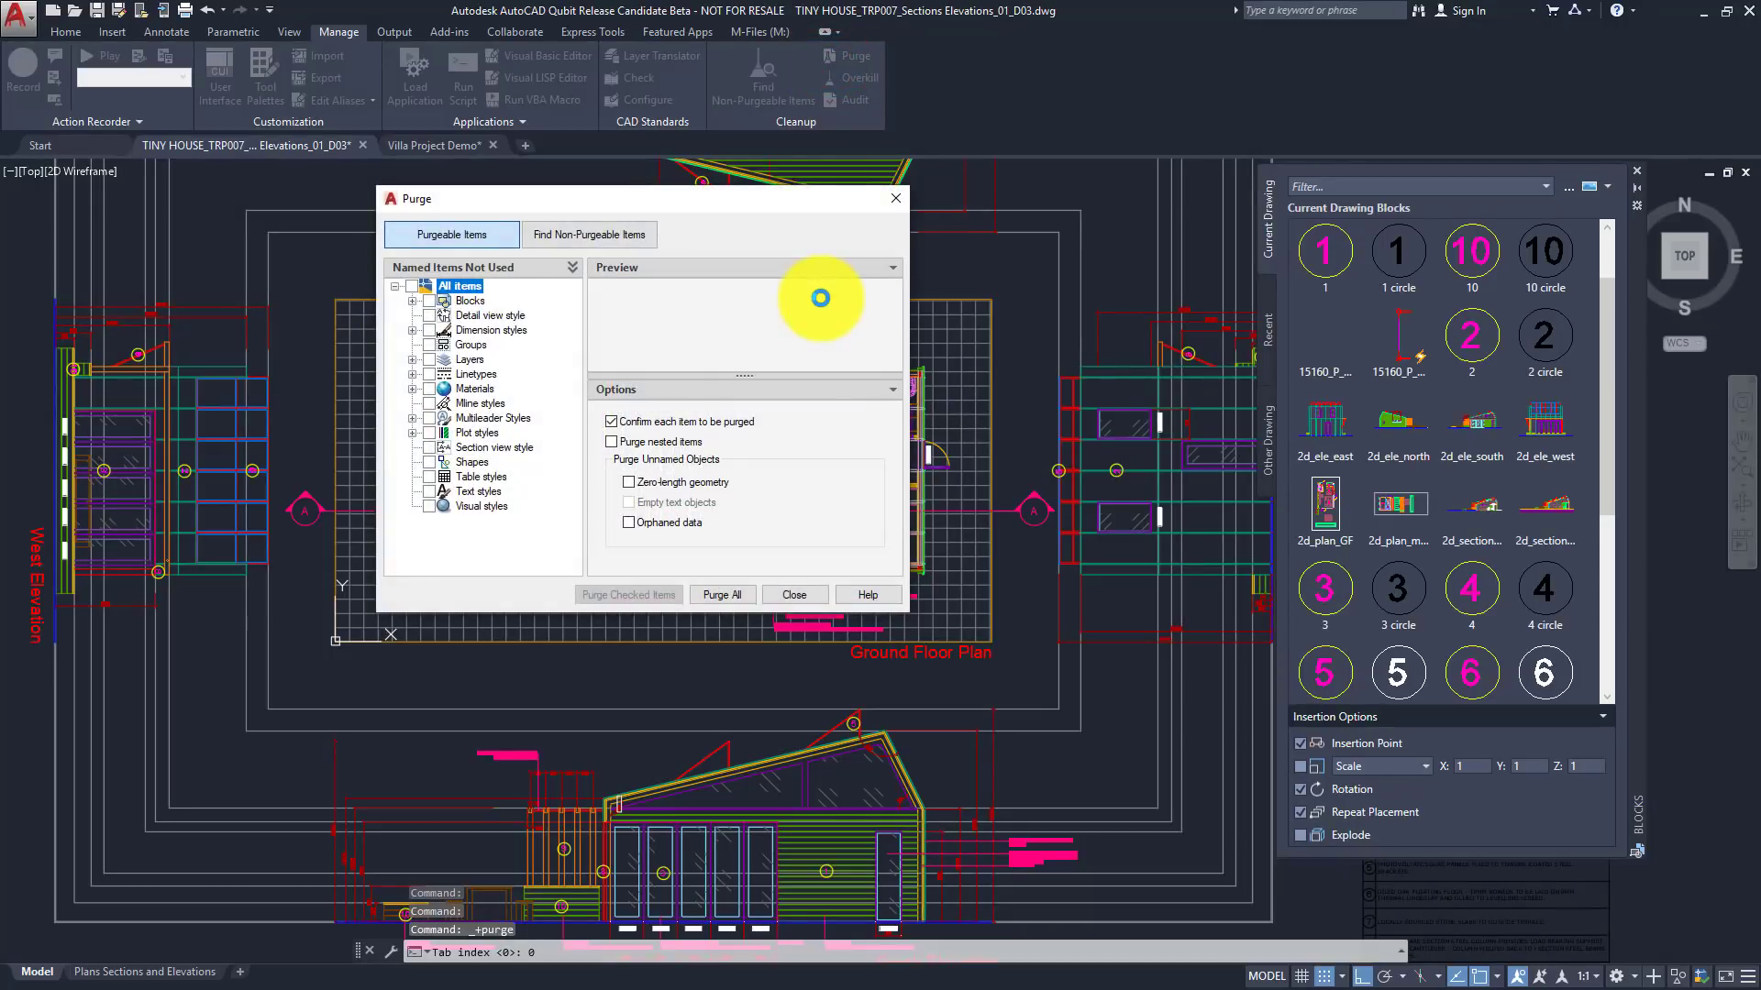
Preview unused blocks such as 2d_section_AA and A$C65F0253A, and mark _Open30 and A$C65F0253A for purging
click(414, 301)
click(507, 359)
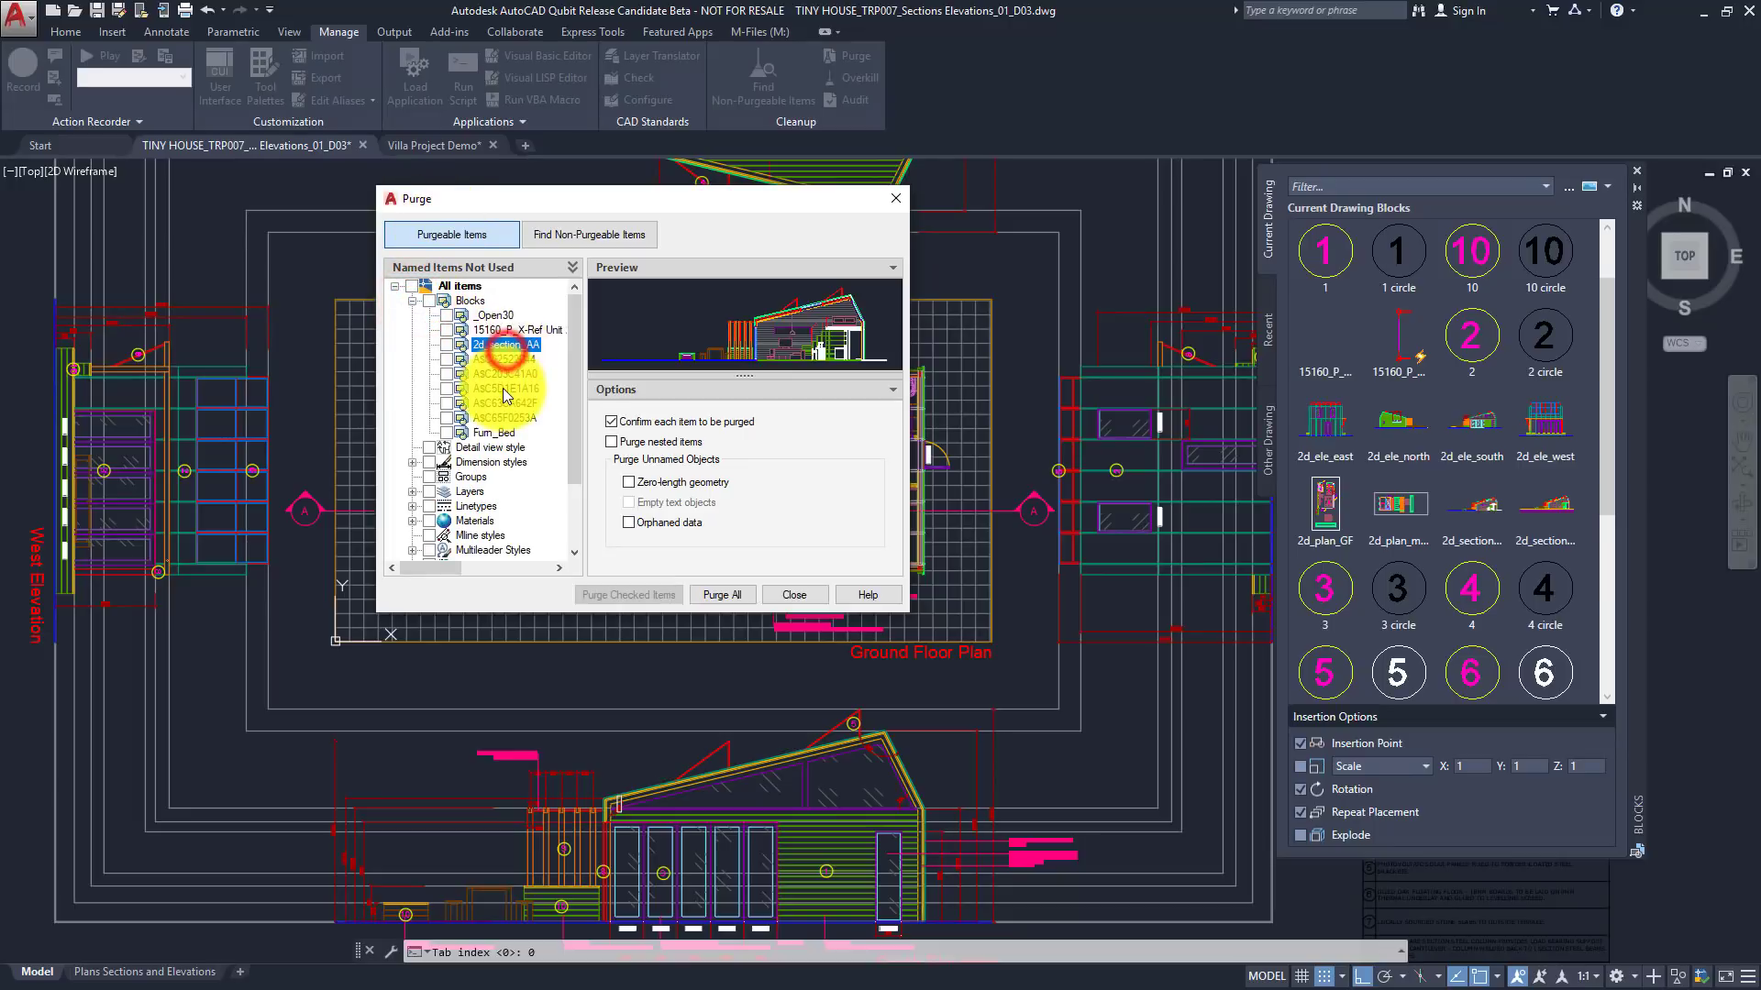
click(505, 388)
click(505, 417)
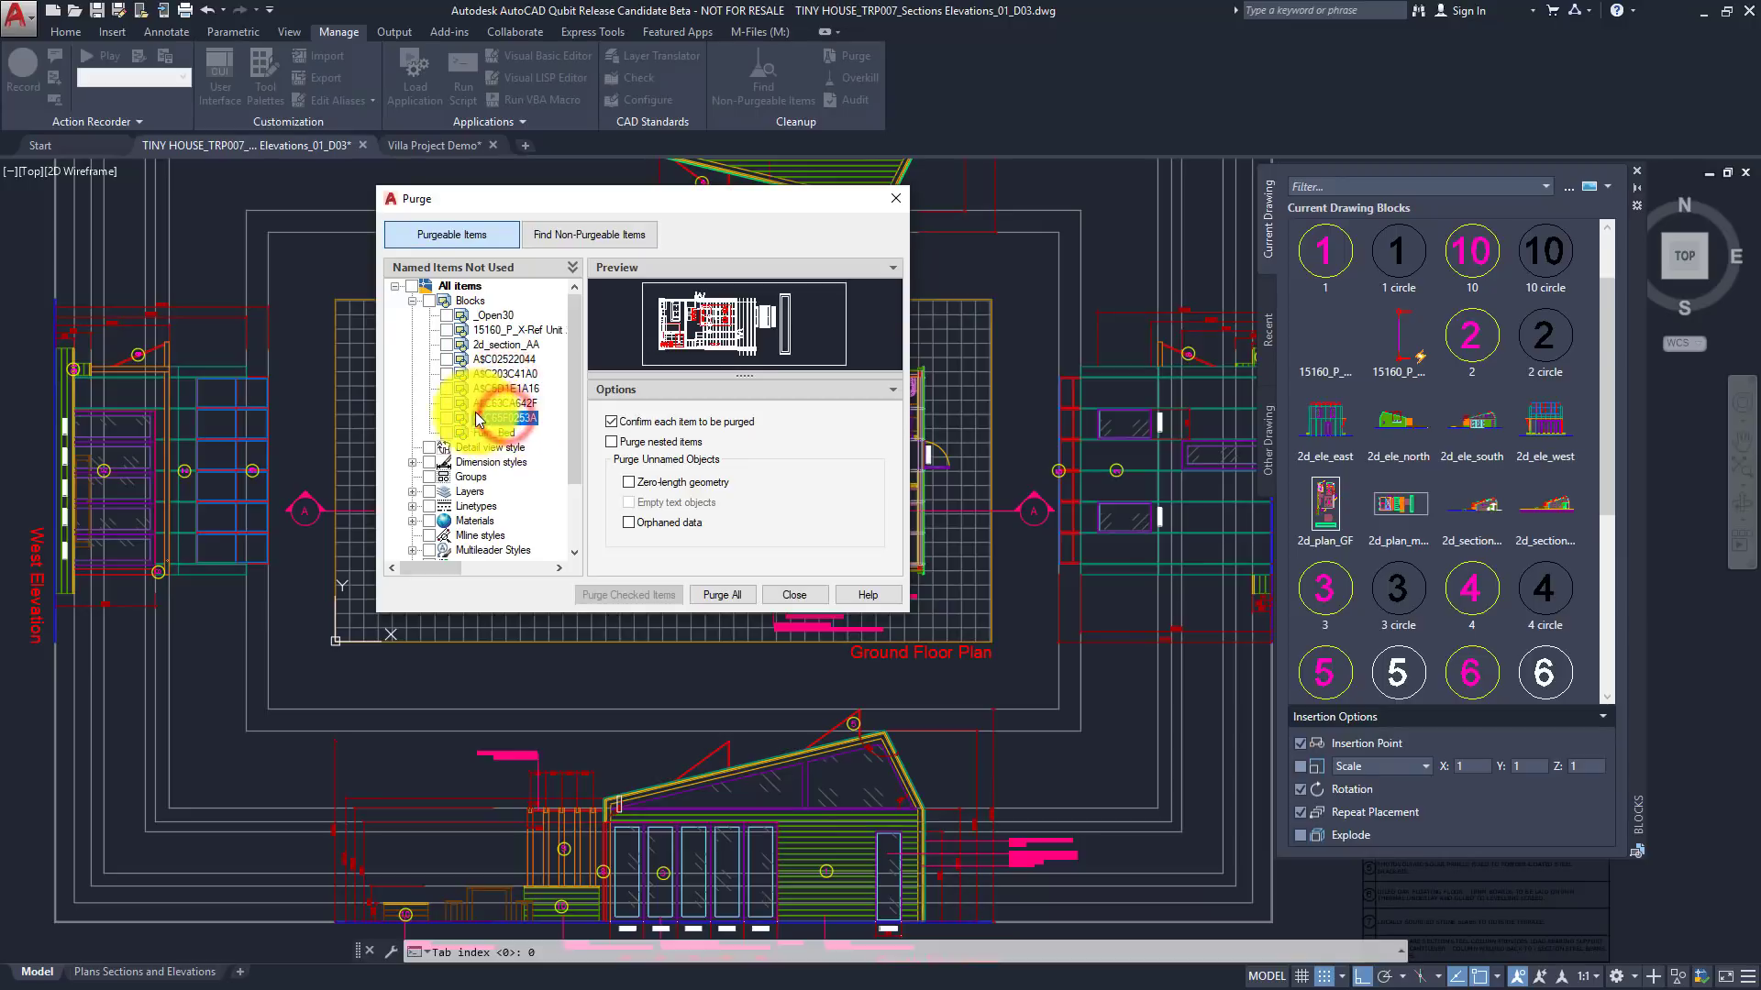
click(447, 419)
click(446, 315)
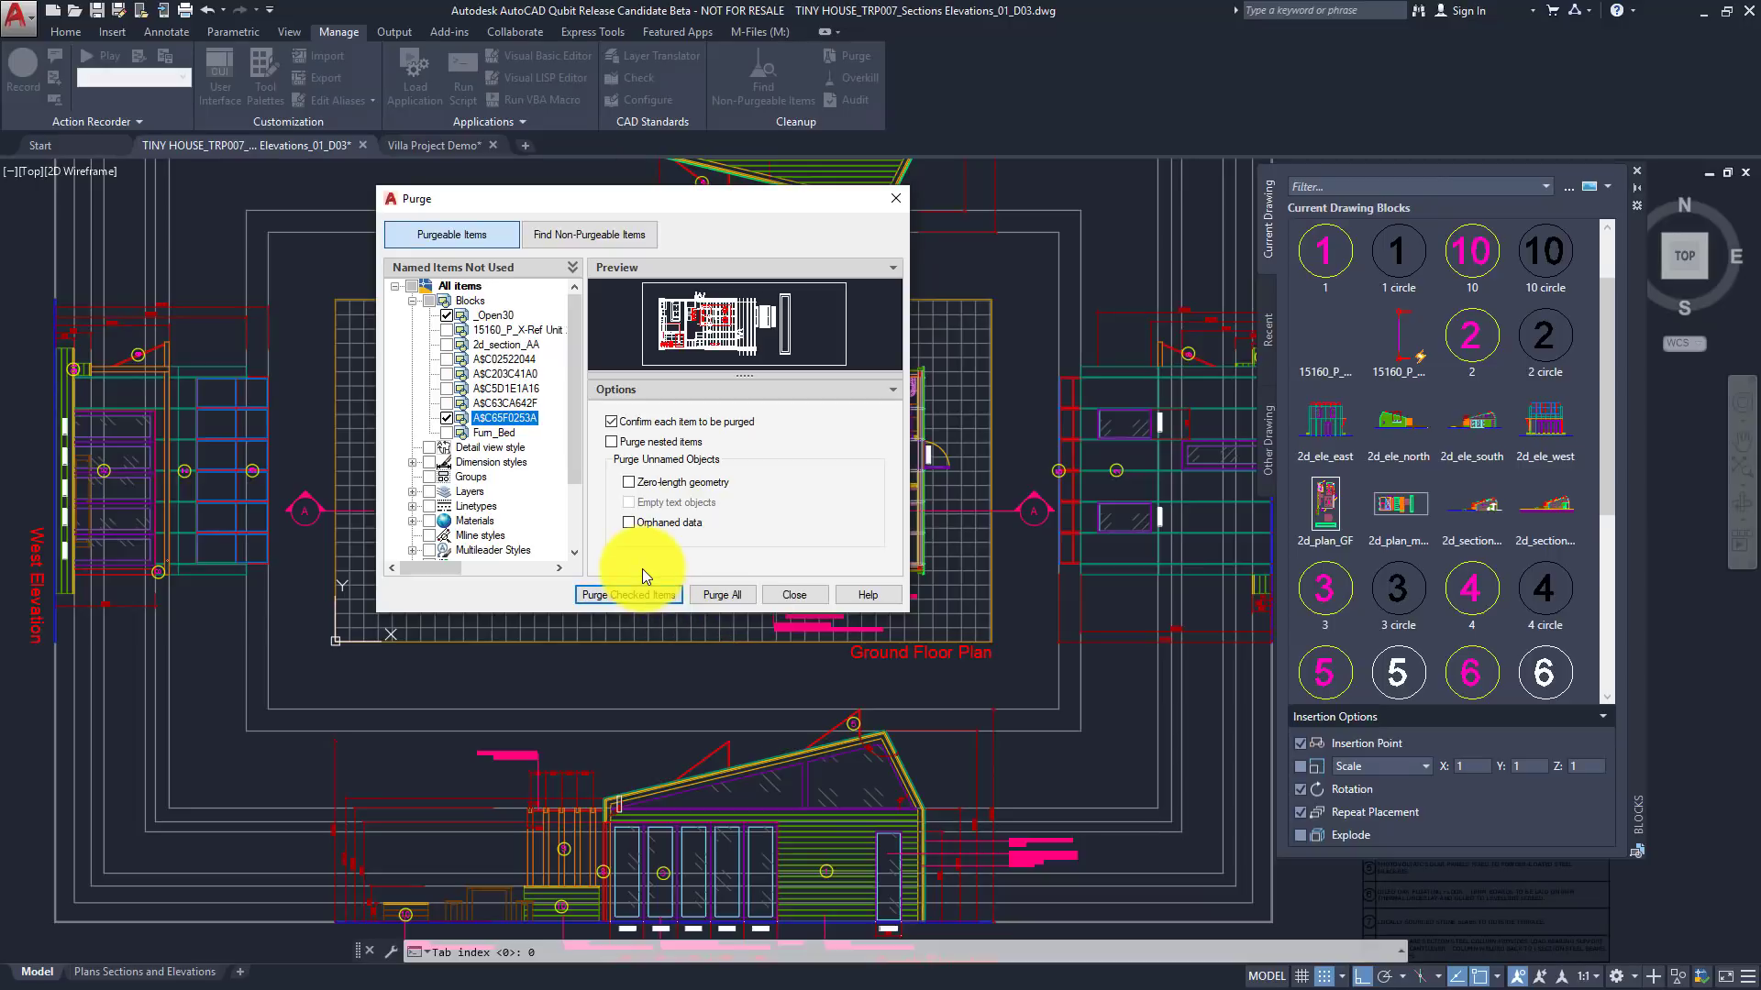
Locate the insertion of the non-purgeable block 2d_ele_east through its Purge details and delete it from the East Elevation
click(598, 235)
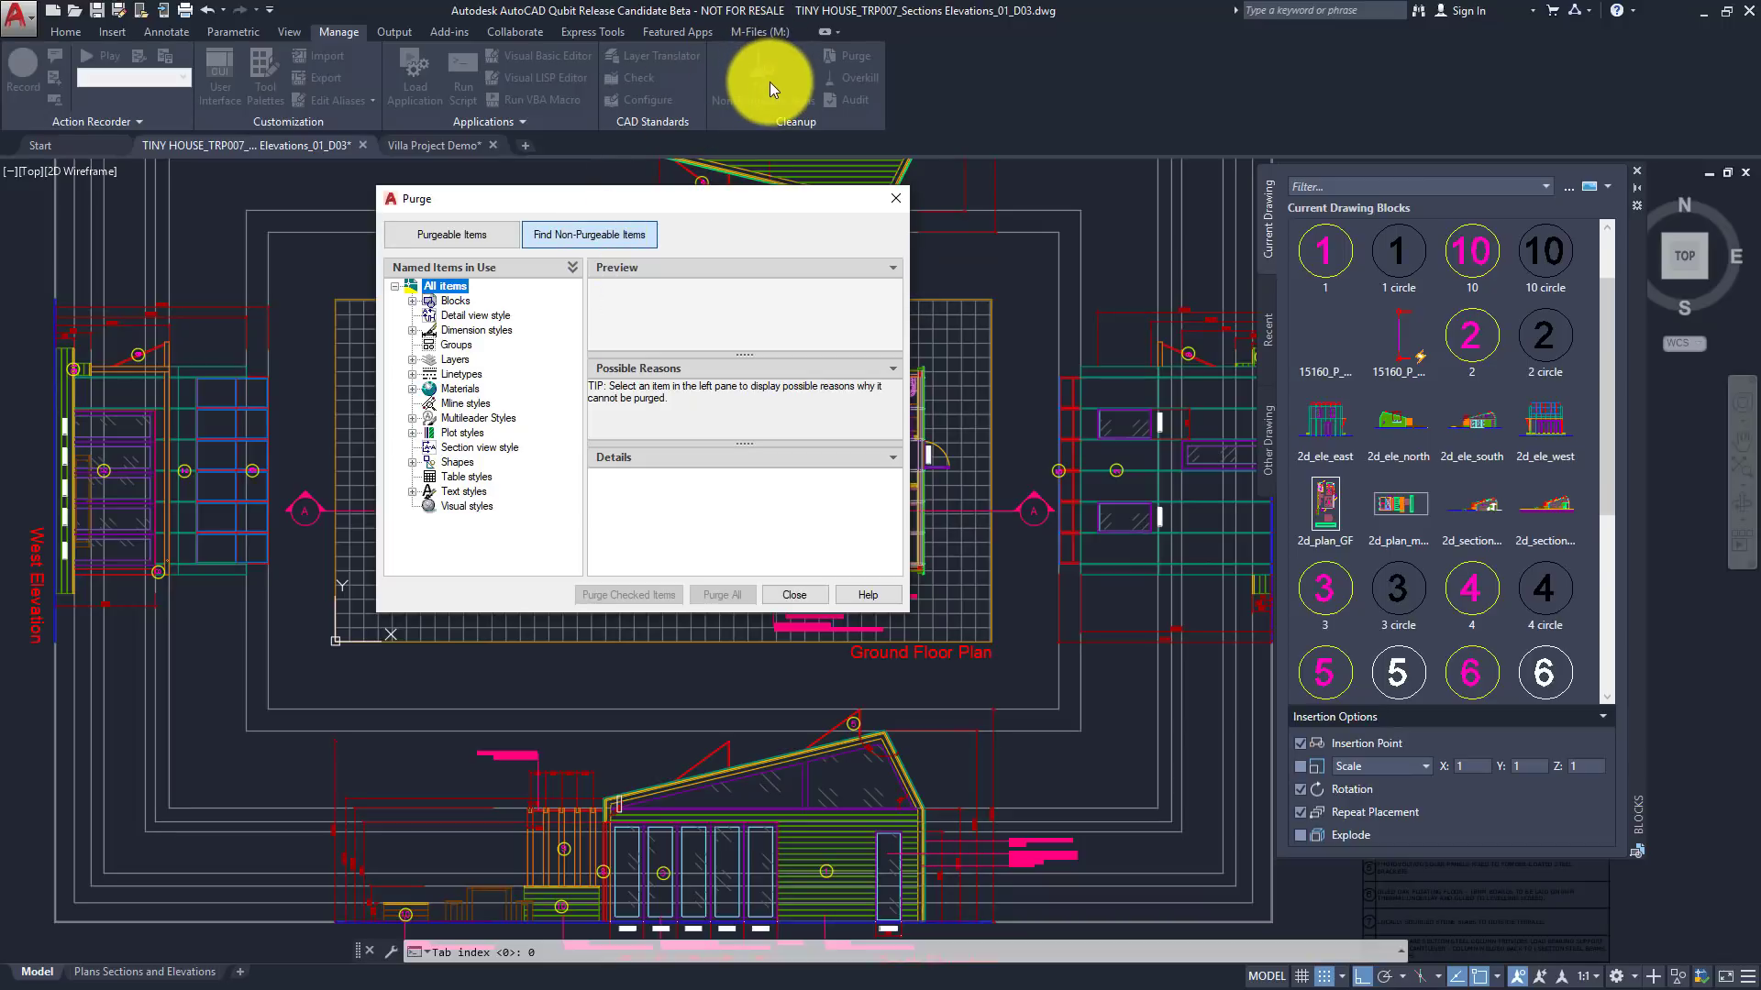
click(413, 302)
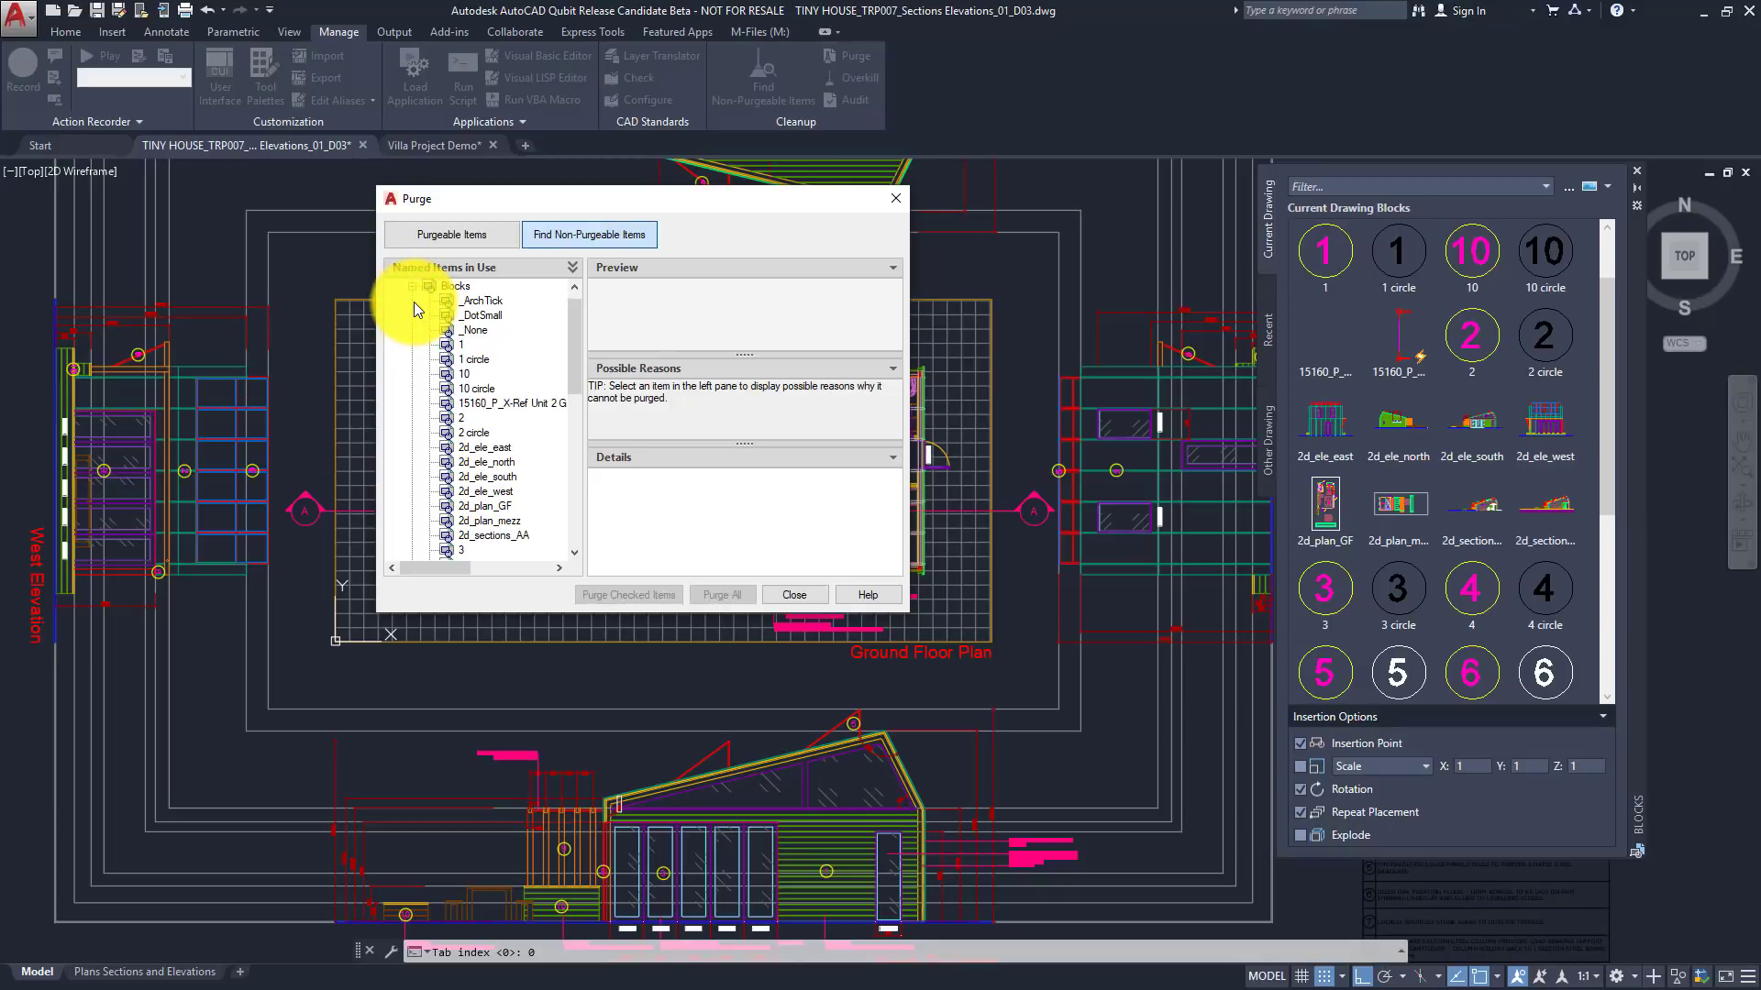
click(486, 449)
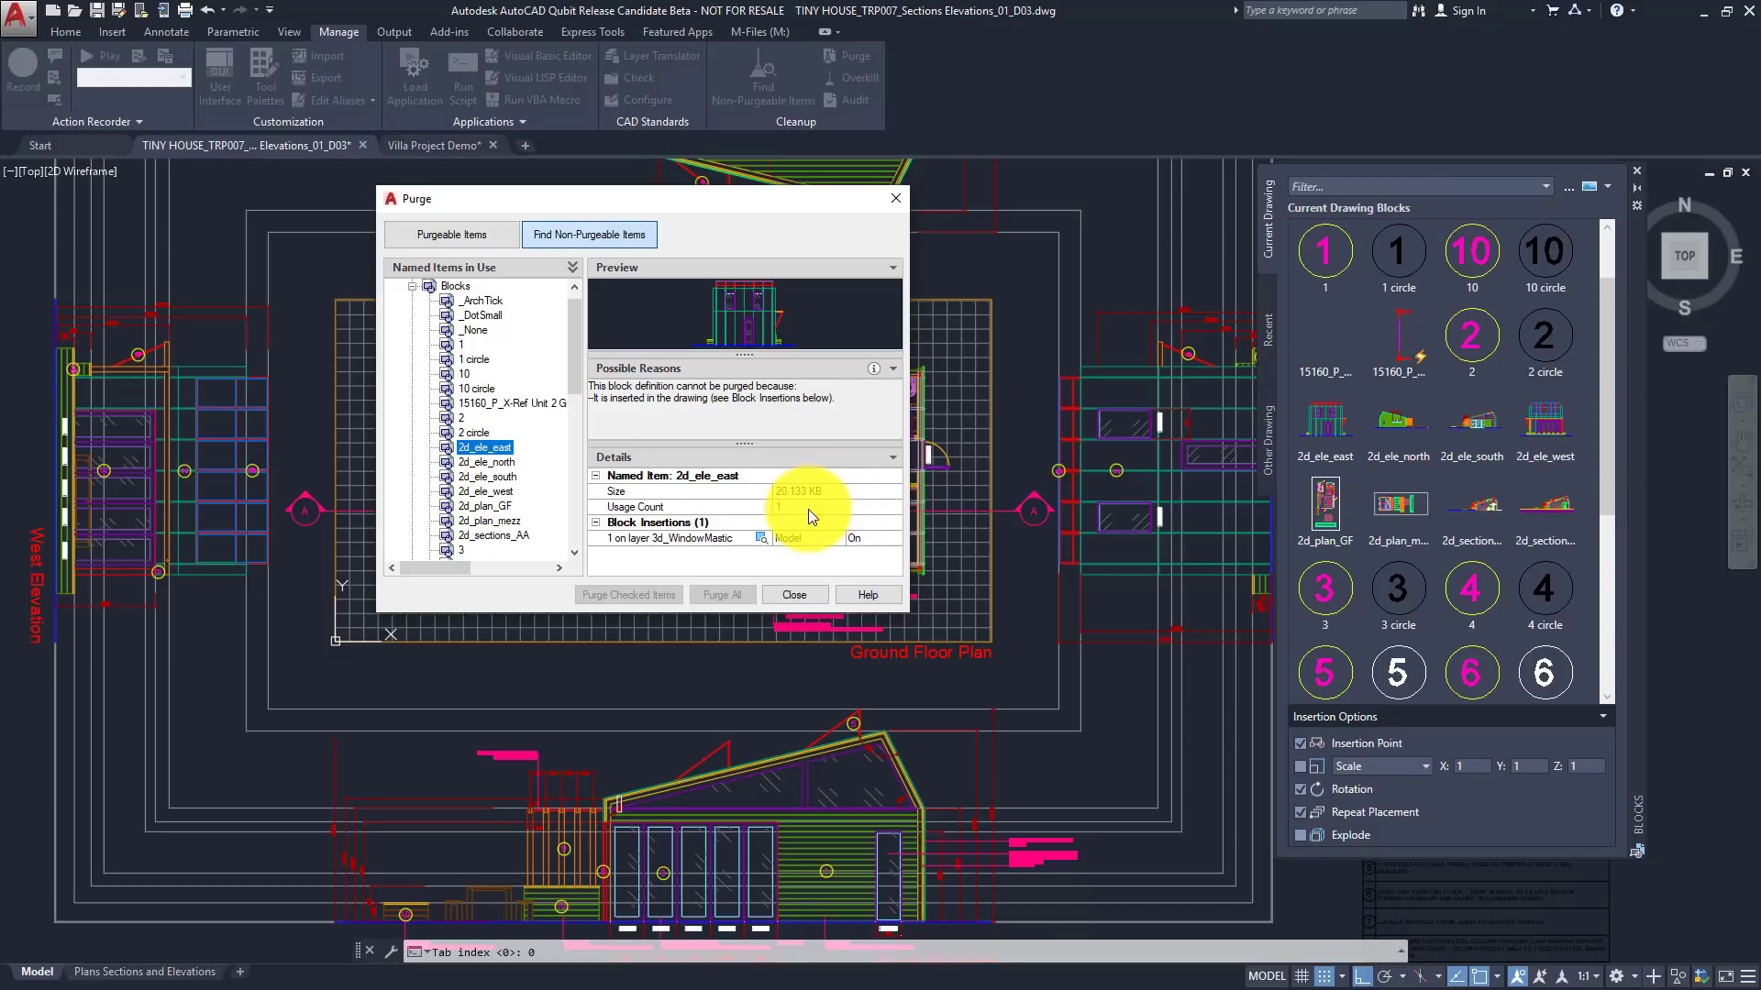
click(767, 541)
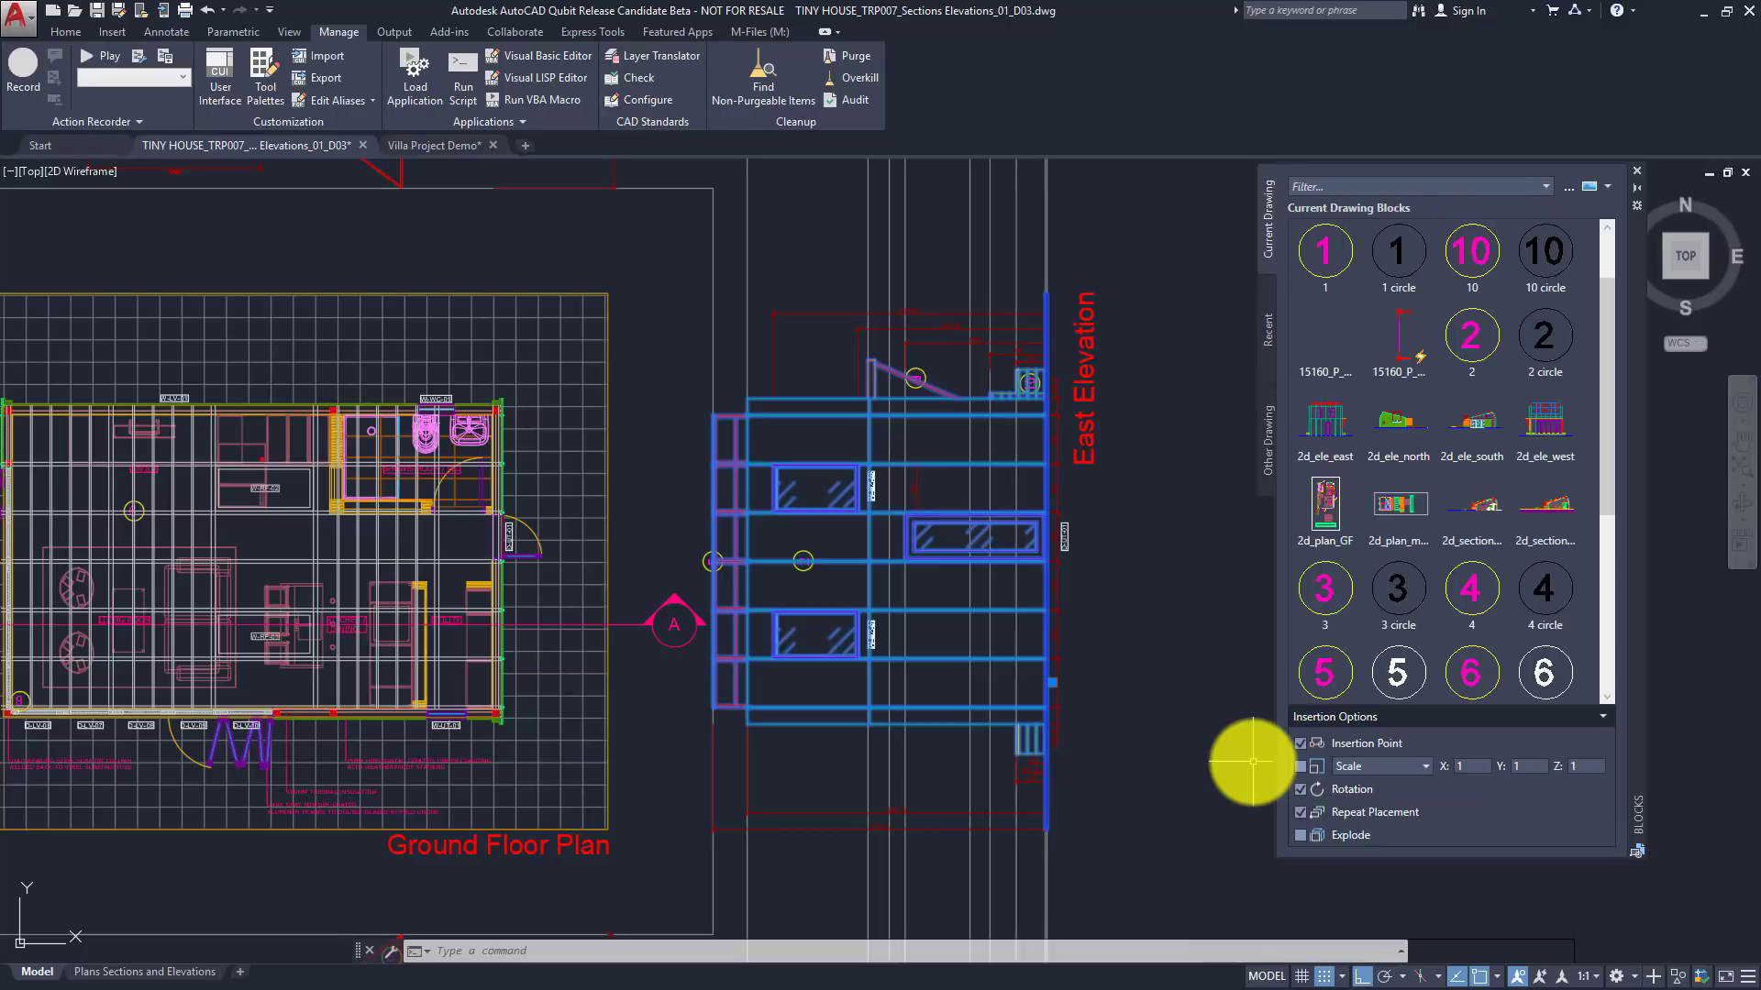
key(Delete)
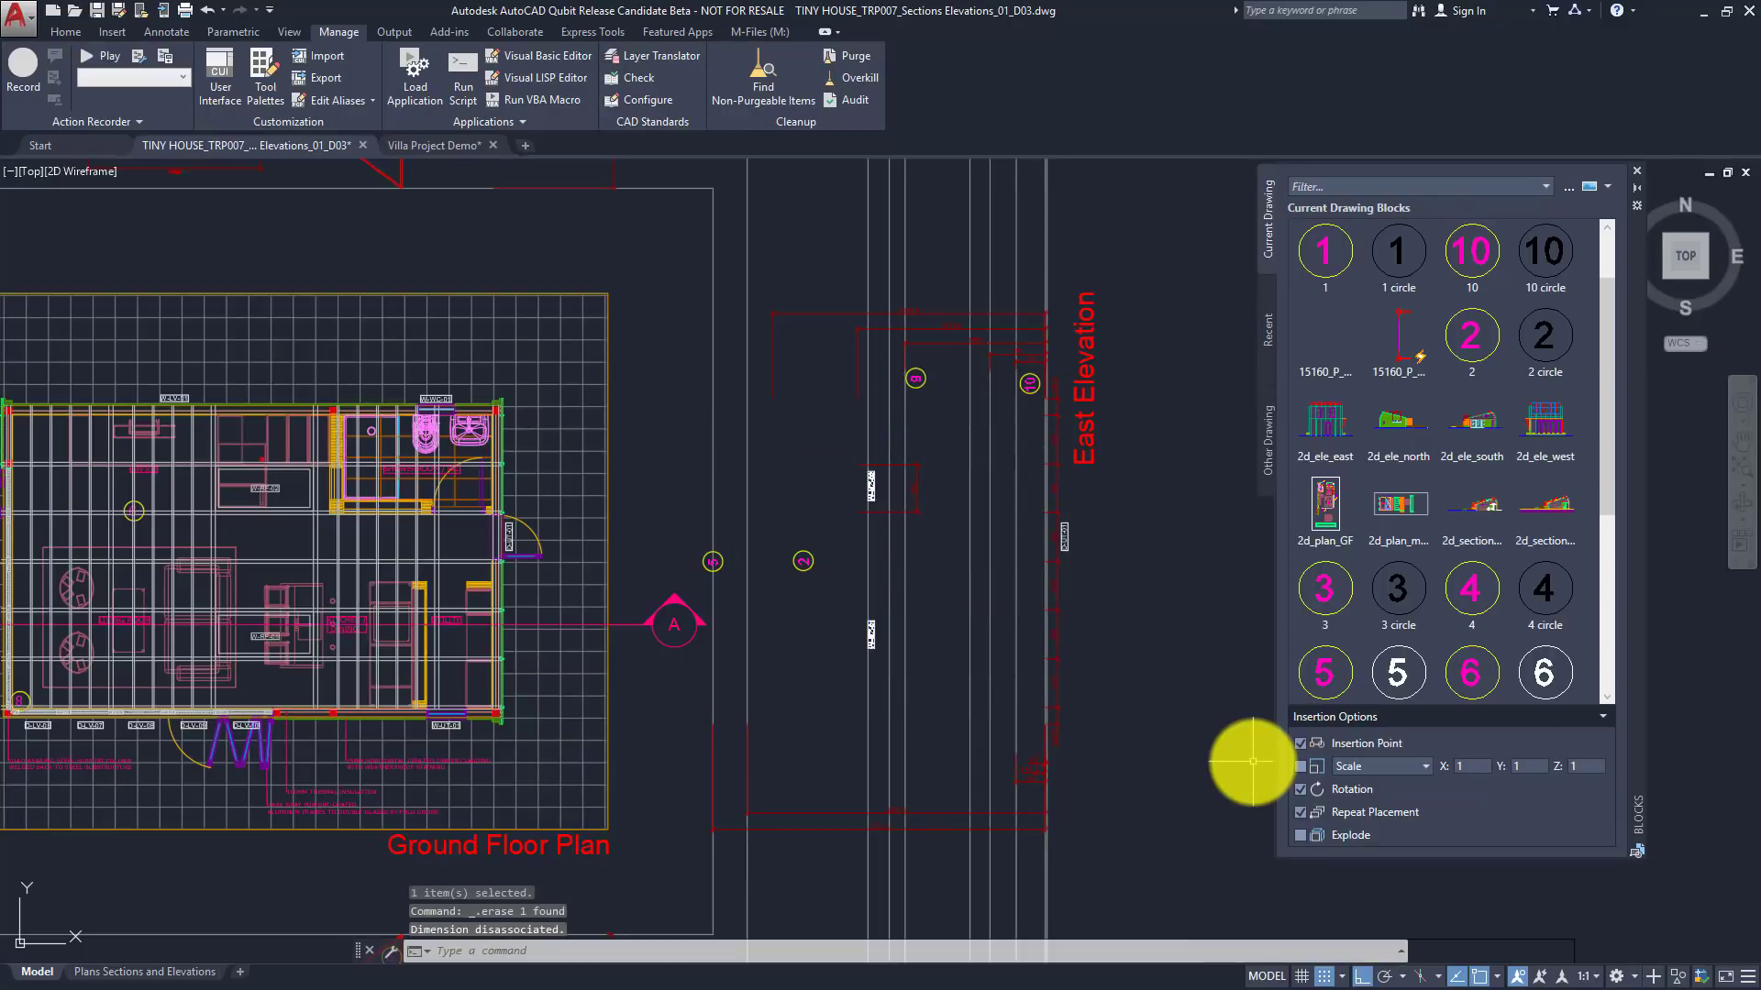
Recheck the purgeable and non-purgeable blocks in Purge, view the details of 2d_ele_south and close the dialog
click(850, 58)
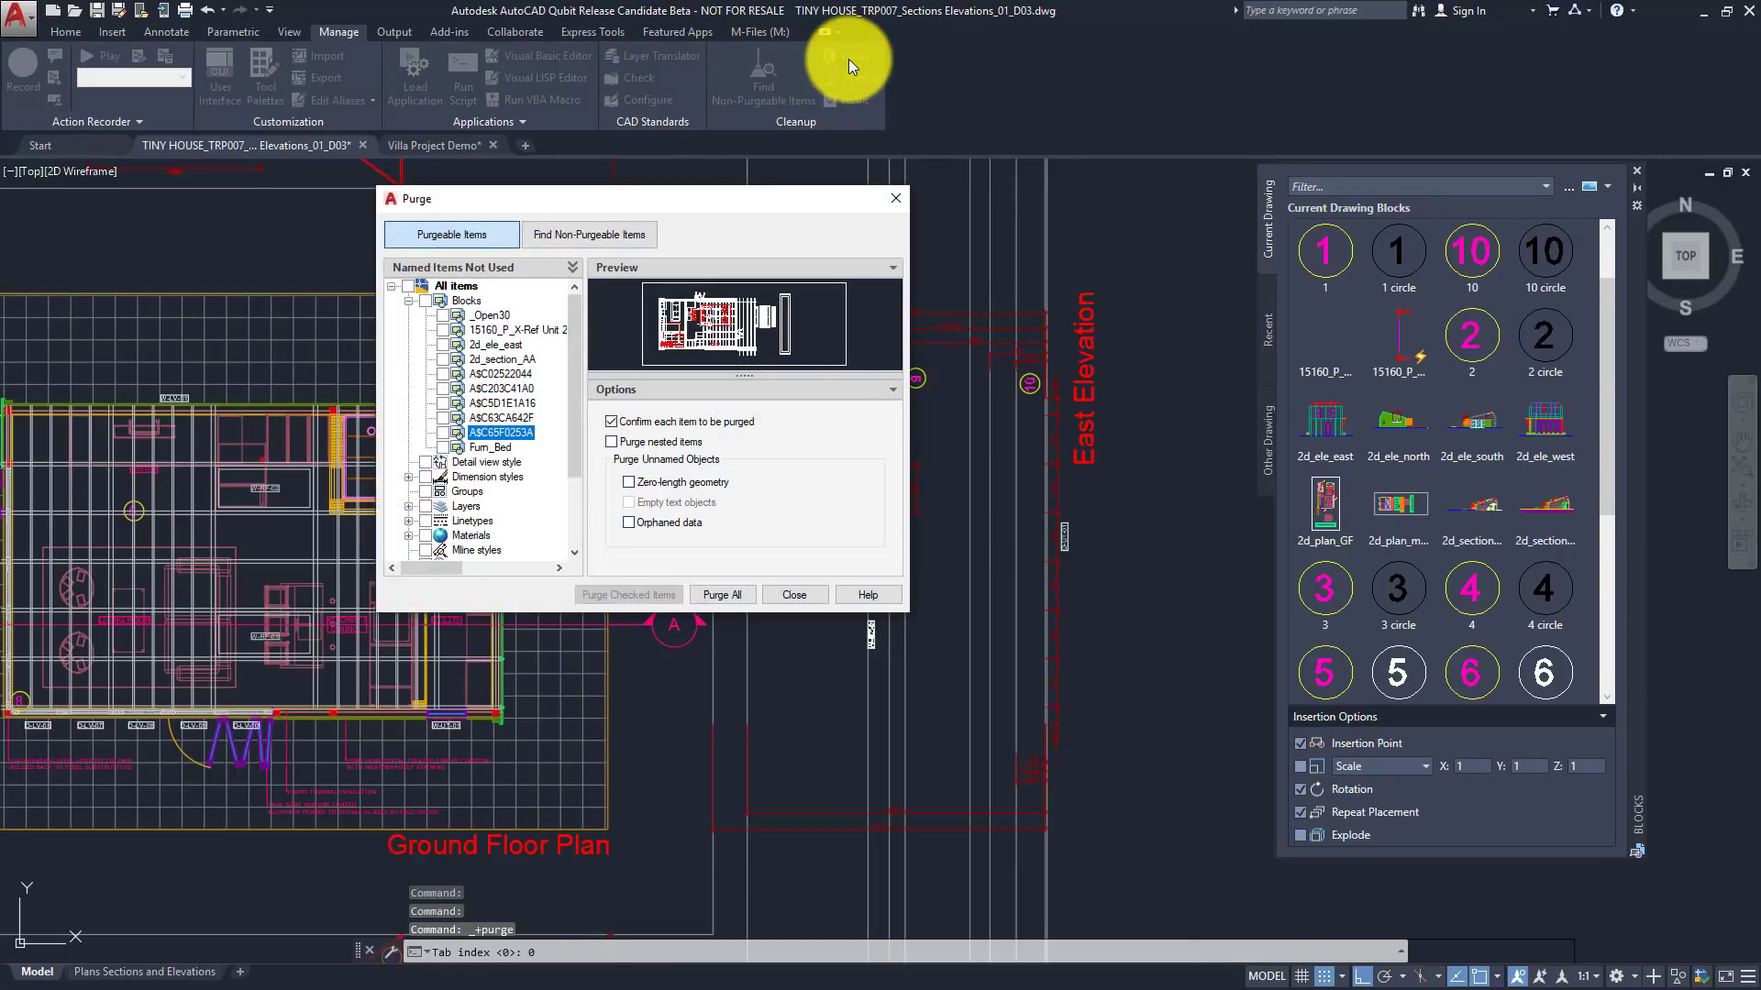
click(565, 240)
click(498, 461)
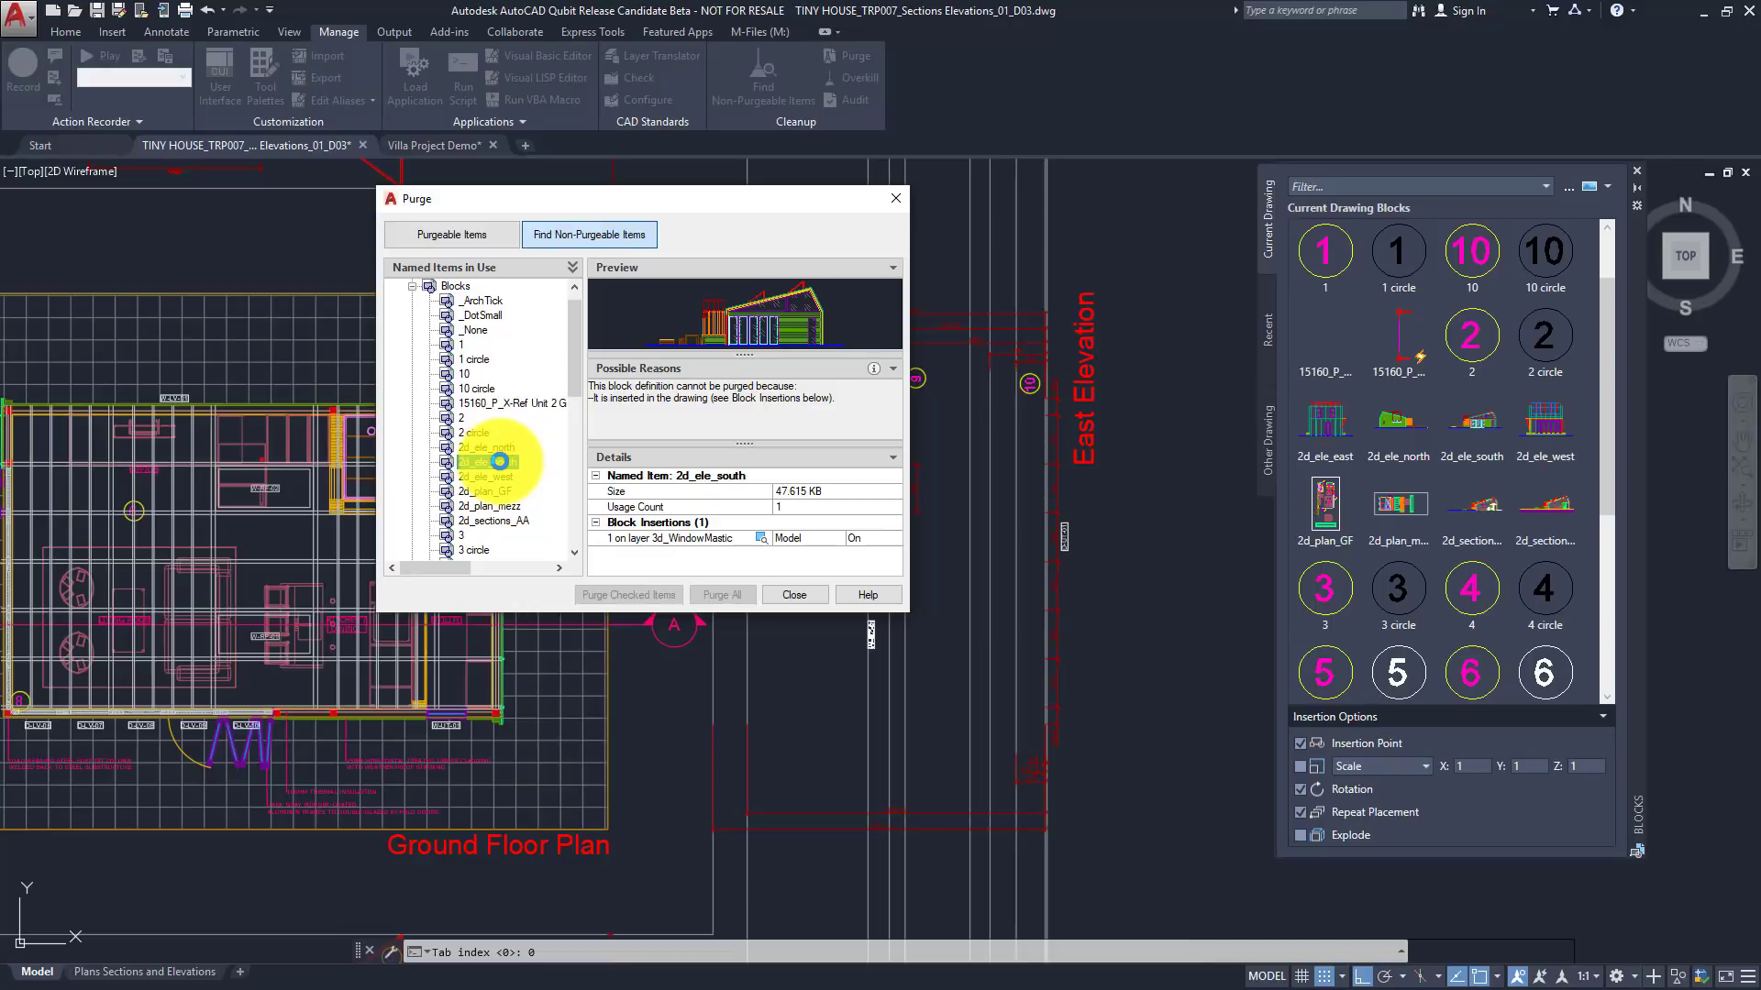
click(805, 597)
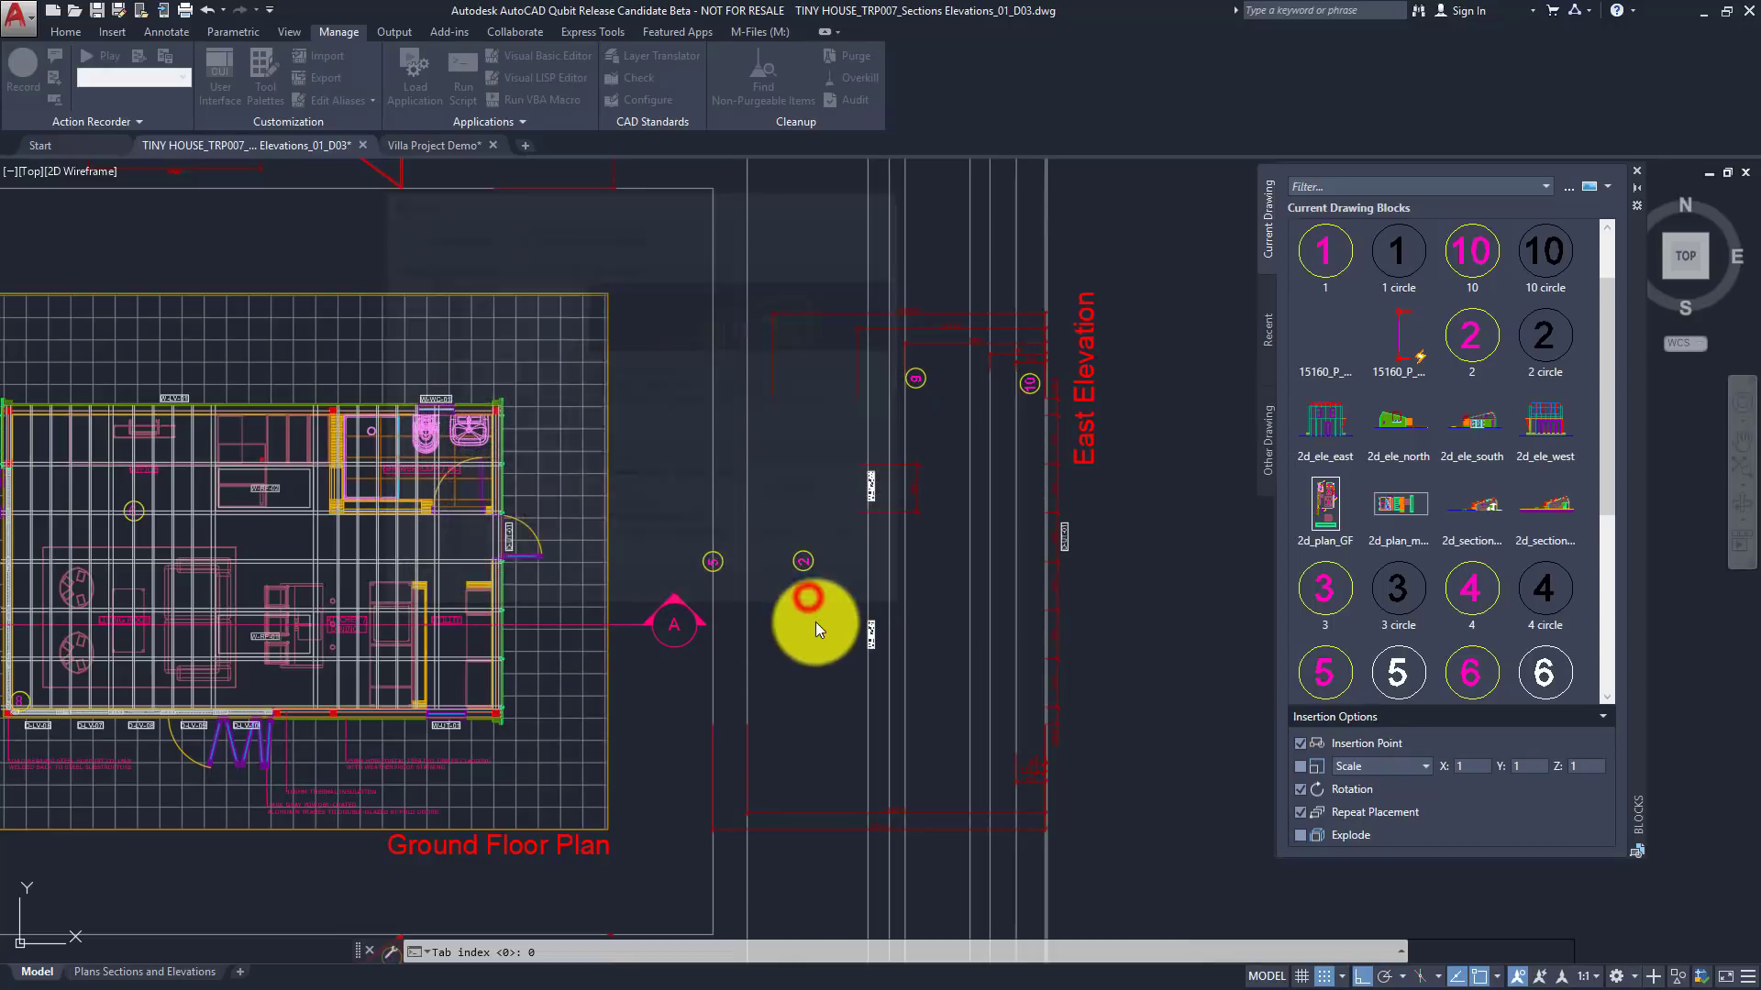